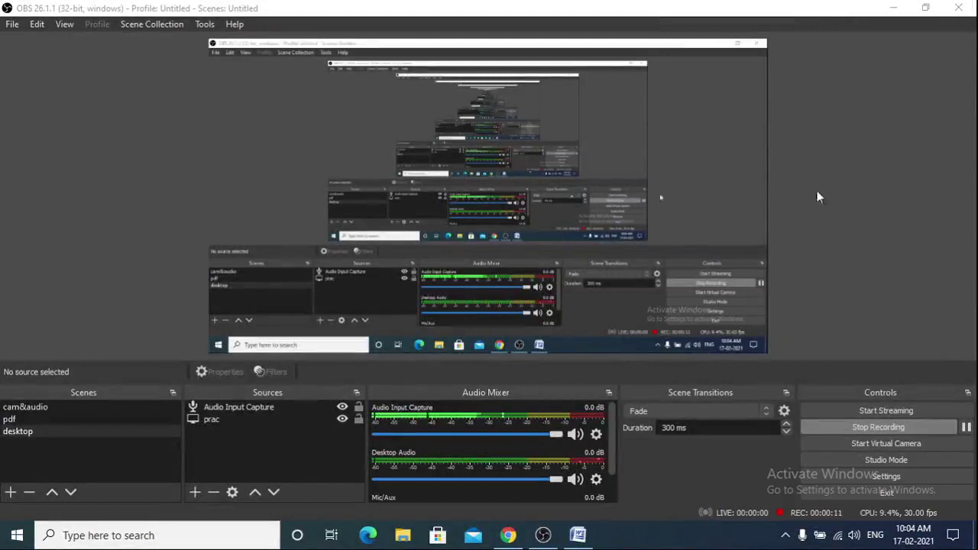
# Step: Minimize the OBS window to show the Windows desktop
pyautogui.click(894, 10)
pyautogui.click(894, 10)
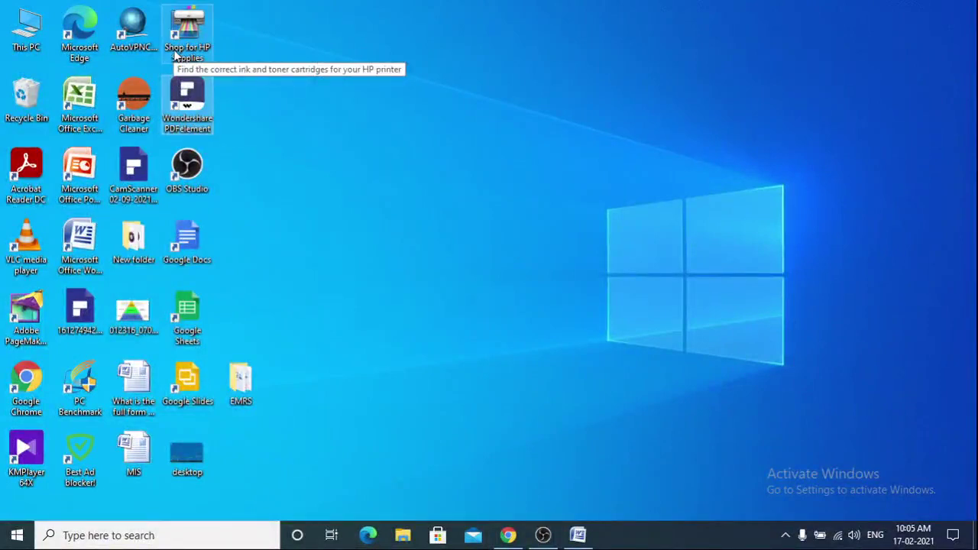
pyautogui.click(383, 162)
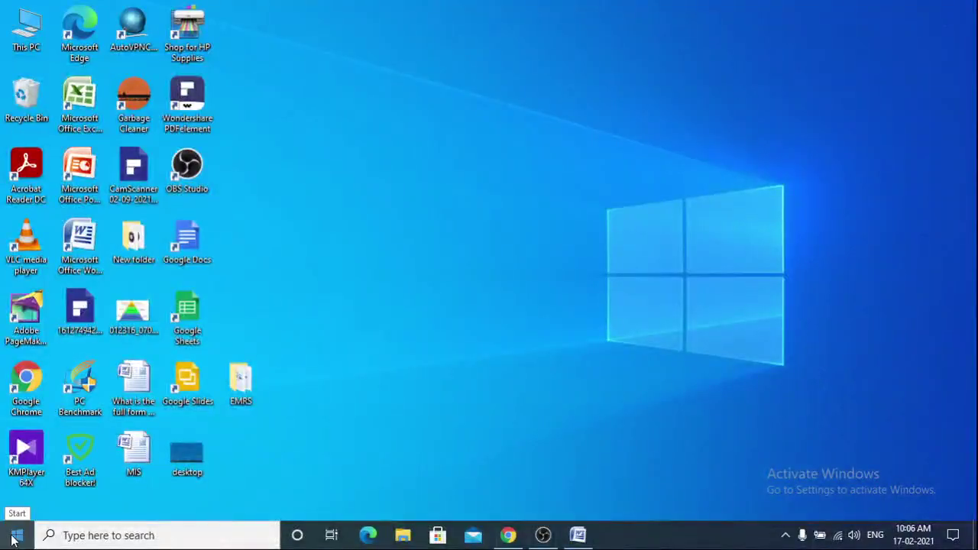
# Step: Open the Windows search pane to view it and dismiss it
pyautogui.click(115, 537)
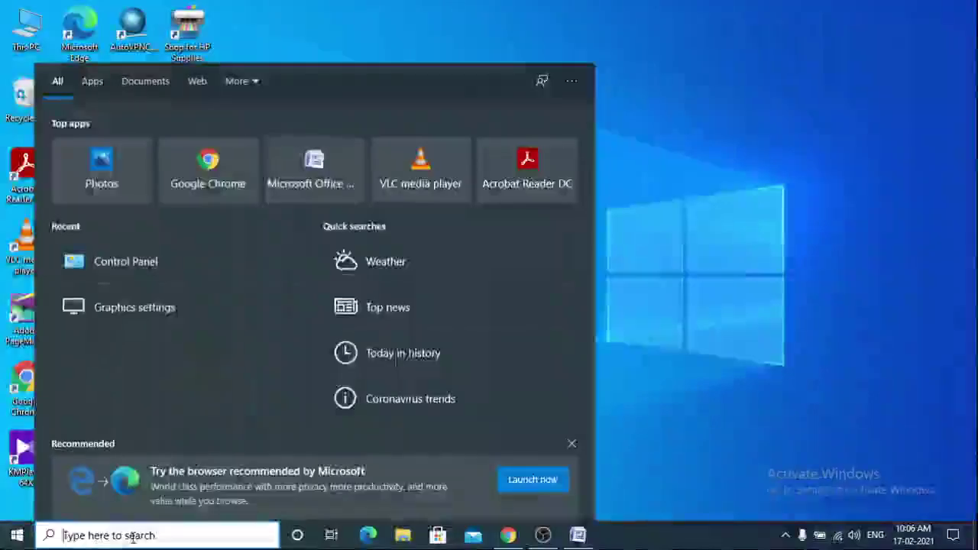
pyautogui.click(677, 334)
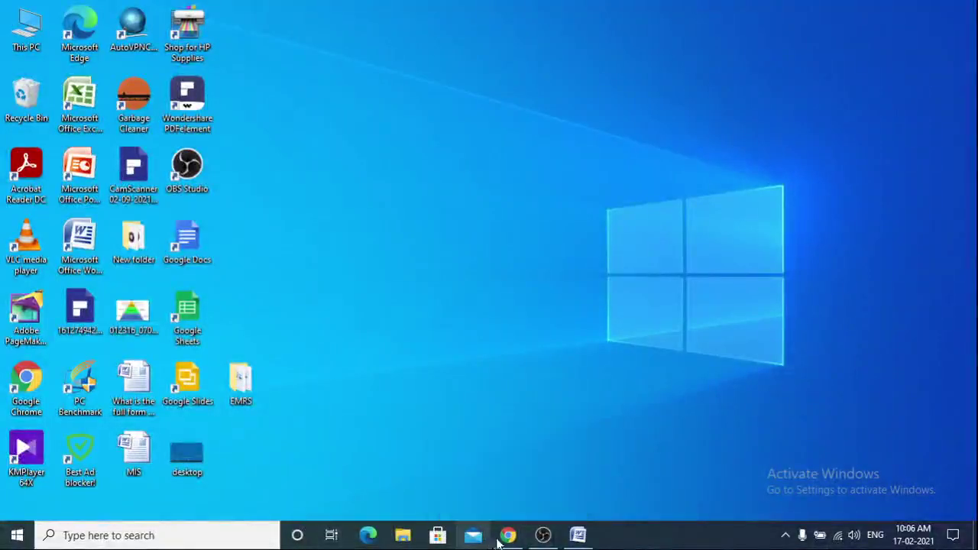
pyautogui.moveTo(575, 539)
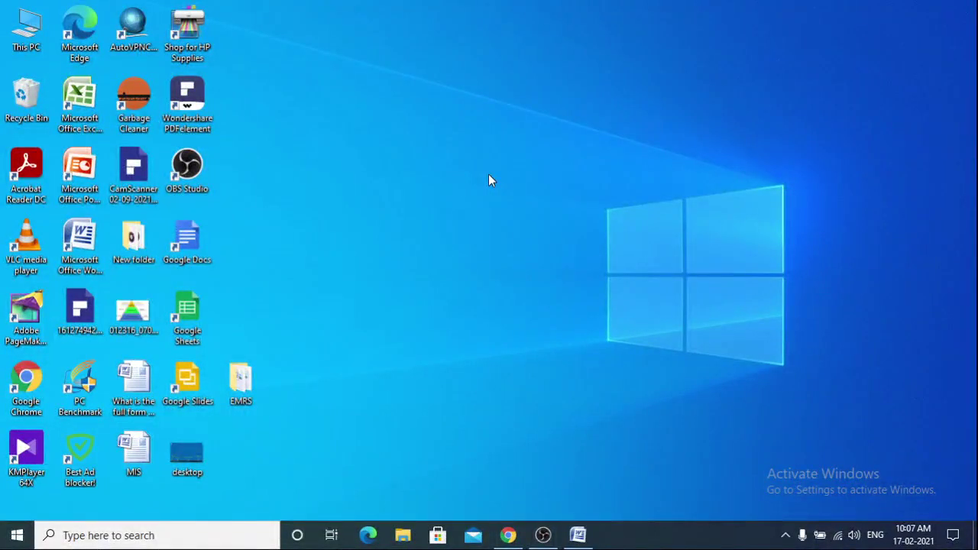
# Step: View the contents of the Main (C:) and Documents (E:) drives through This PC and minimize the window
pyautogui.doubleClick(25, 31)
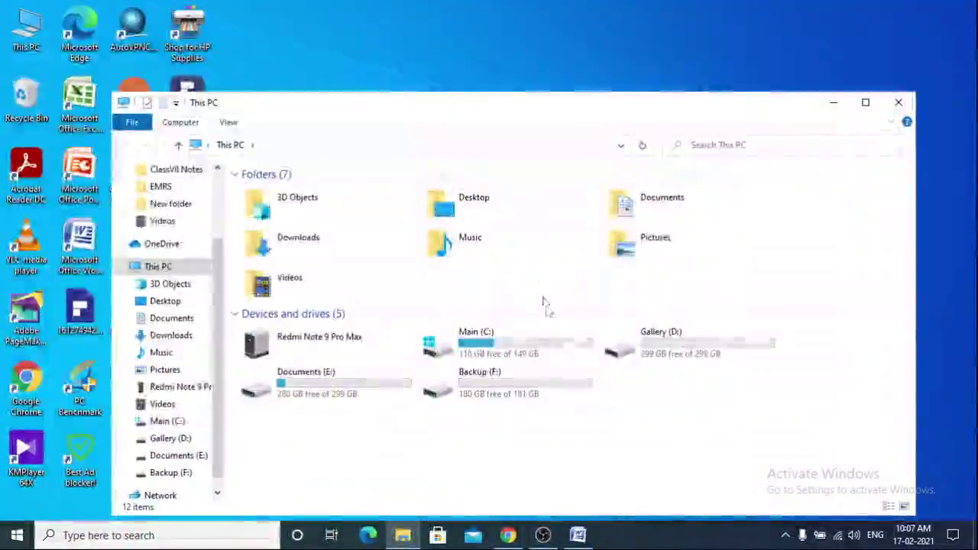
pyautogui.doubleClick(555, 343)
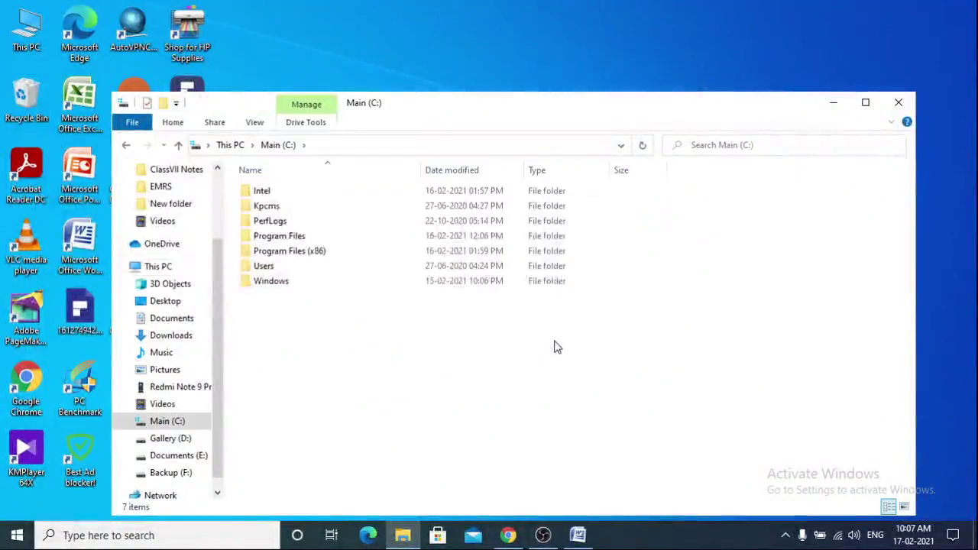
pyautogui.click(178, 145)
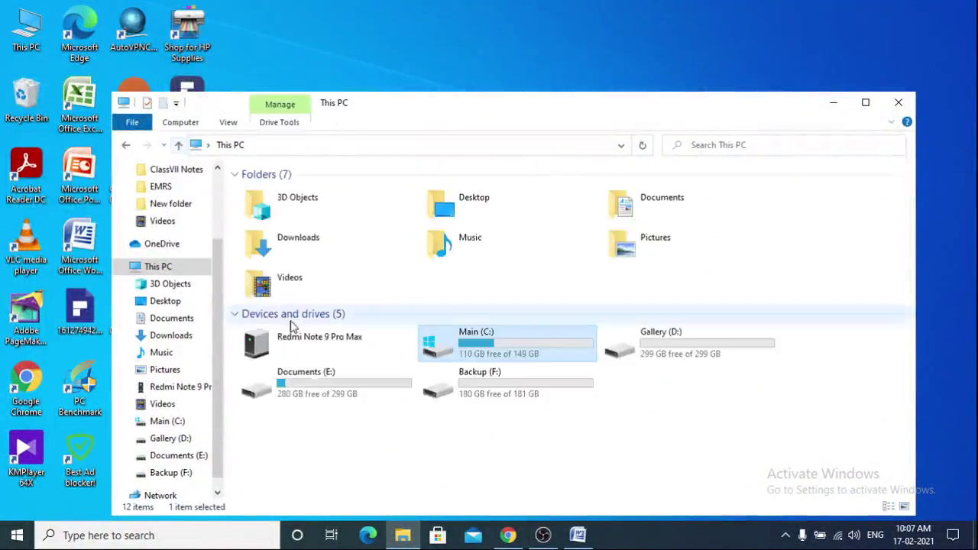
pyautogui.doubleClick(323, 391)
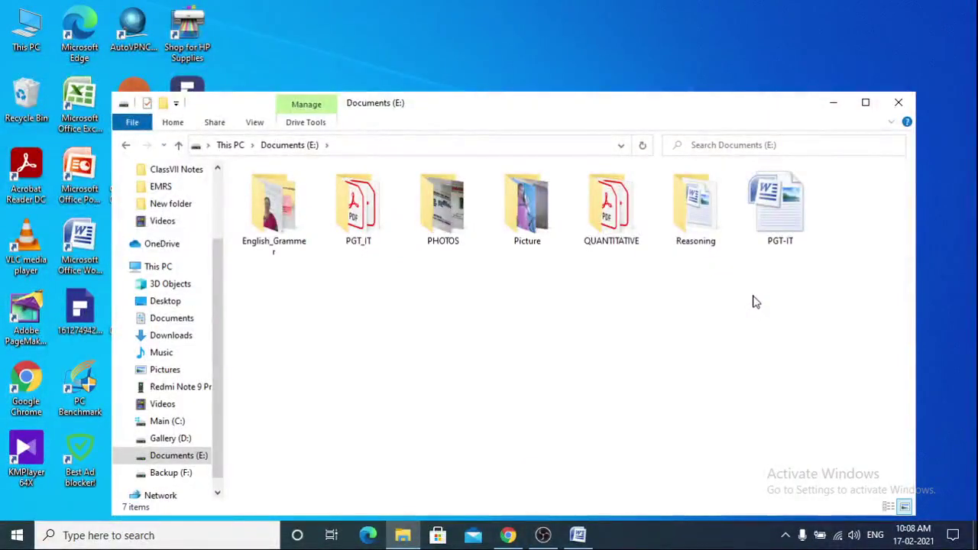
pyautogui.click(834, 104)
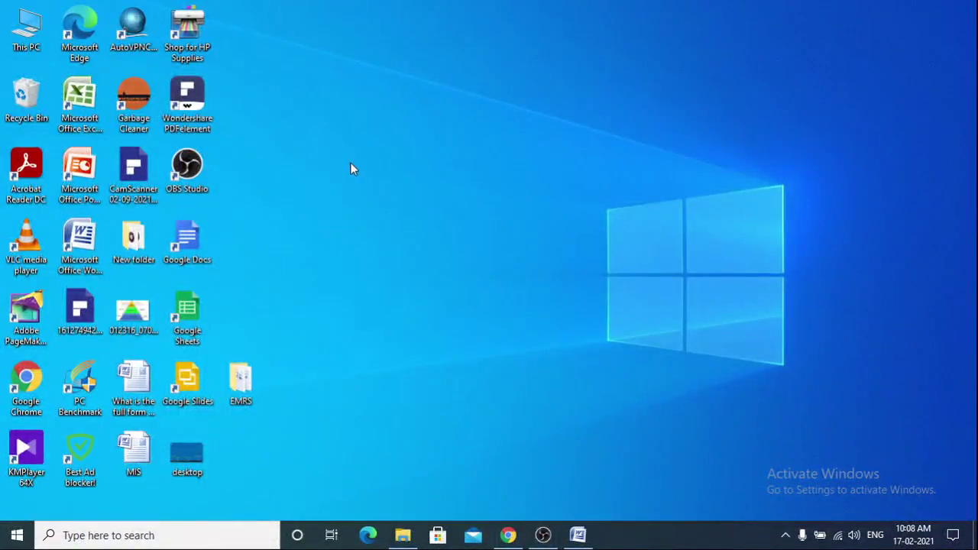
# Step: Open the Documents (E:) drive from This PC again to view its folders, and close the window
pyautogui.doubleClick(27, 30)
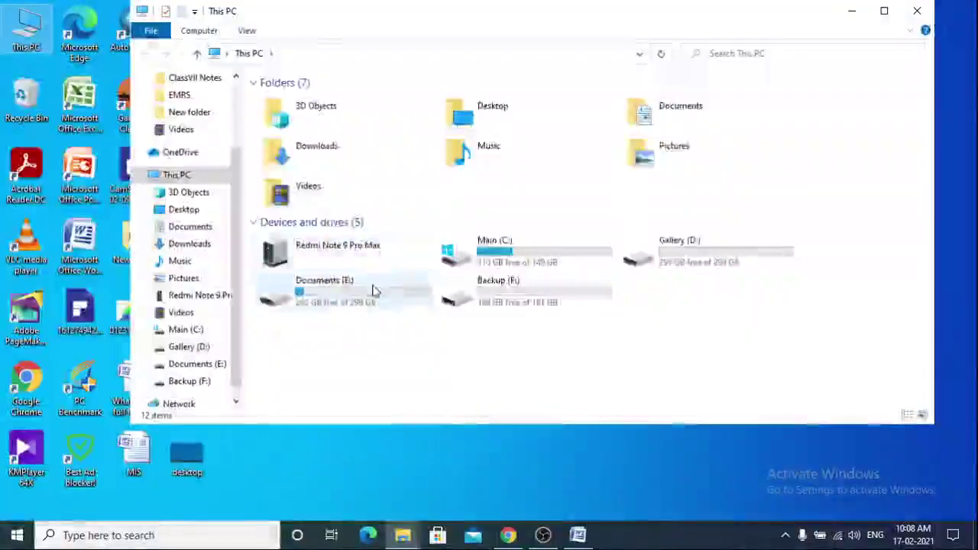
pyautogui.doubleClick(375, 290)
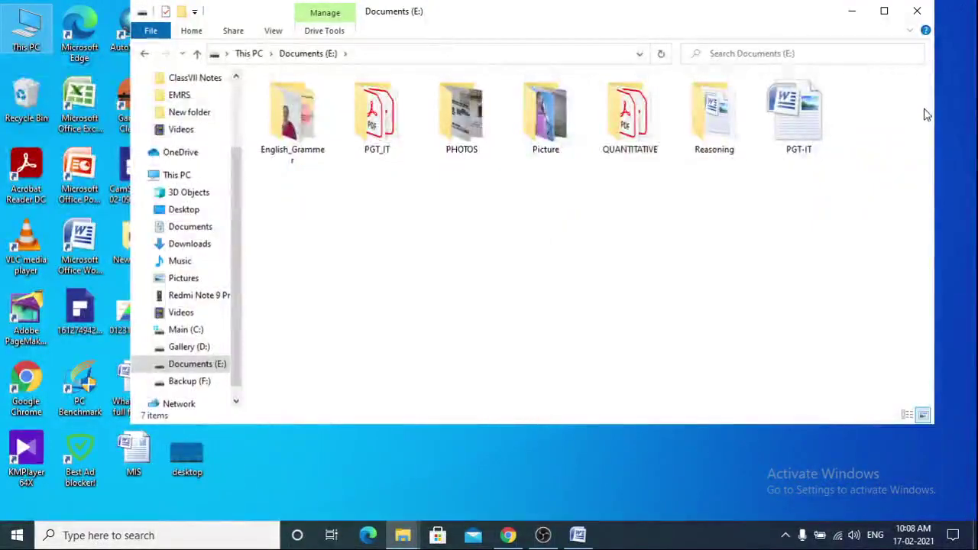
pyautogui.click(920, 13)
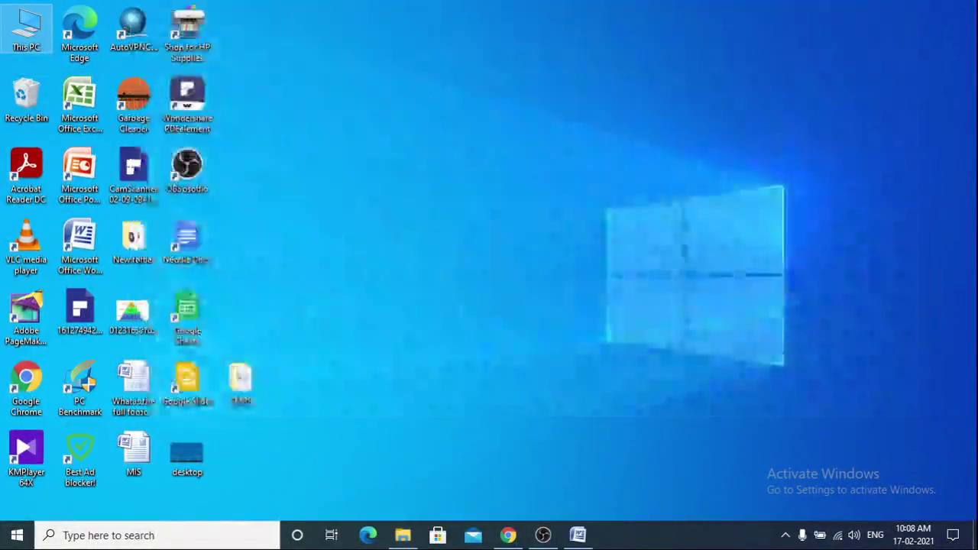
# Step: Create a desktop shortcut named Picture that targets the Picture folder on the Documents (E:) drive
pyautogui.rightClick(470, 195)
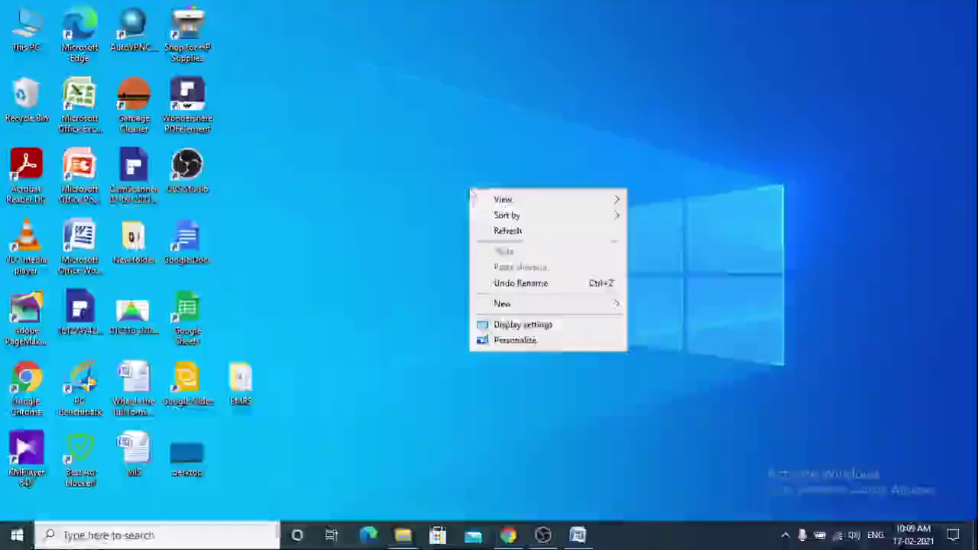
pyautogui.moveTo(543, 310)
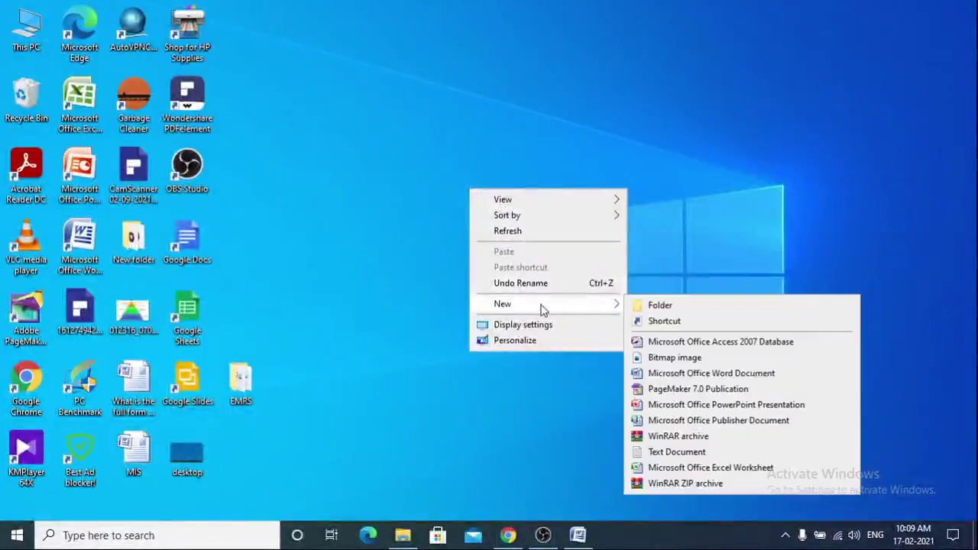
pyautogui.click(658, 322)
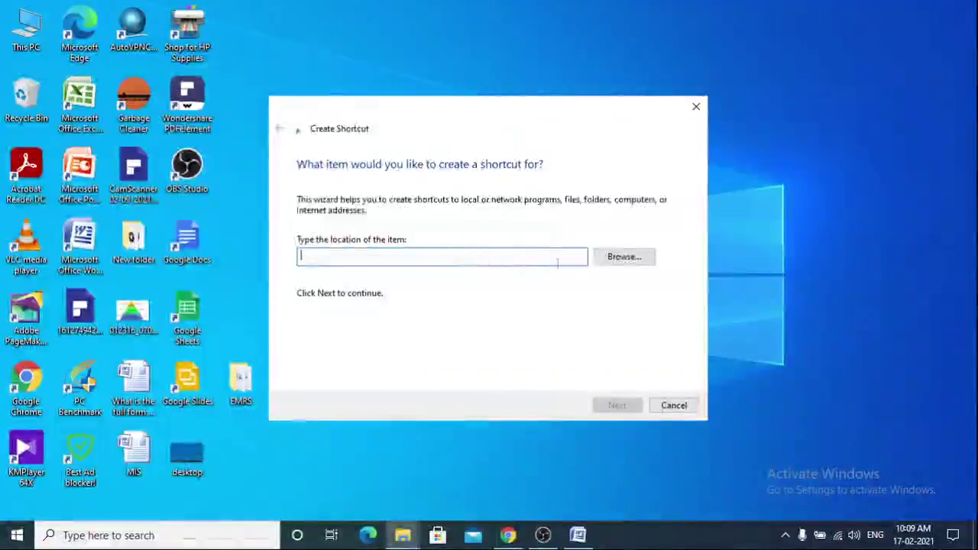
pyautogui.click(616, 264)
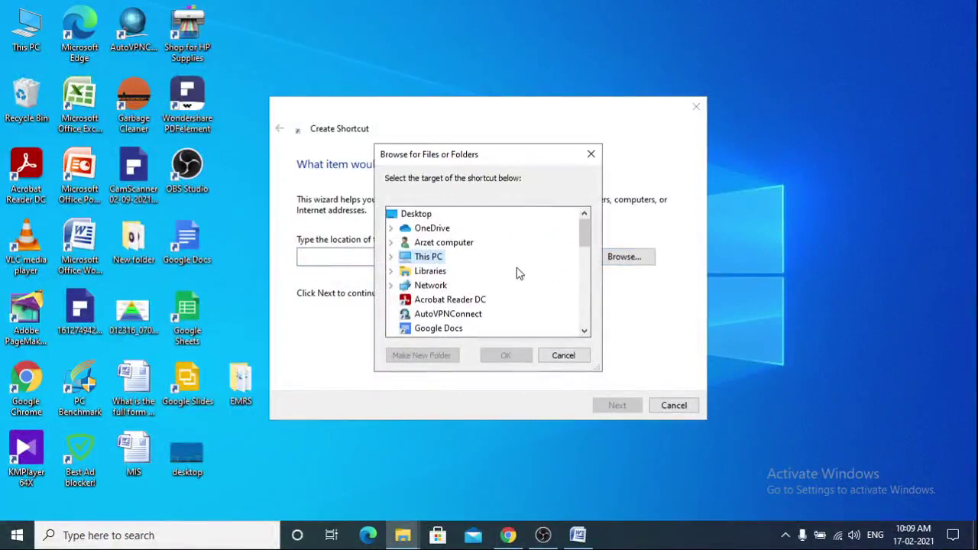
pyautogui.click(441, 264)
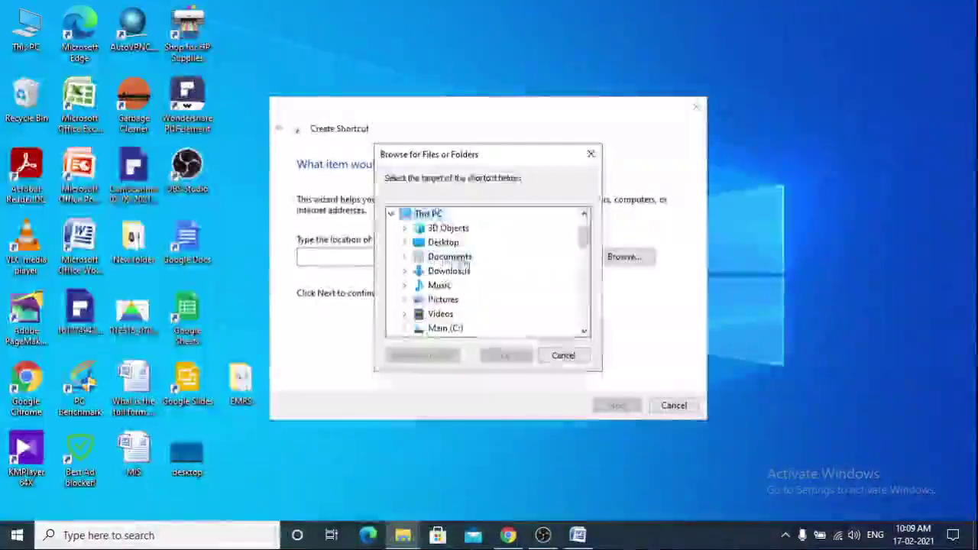
pyautogui.moveTo(585, 236); pyautogui.dragTo(586, 257)
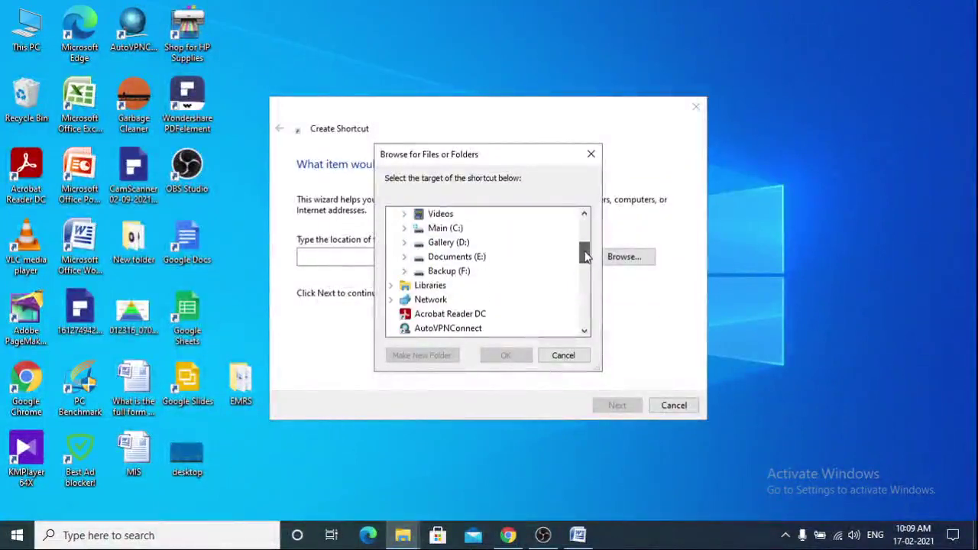
pyautogui.doubleClick(481, 260)
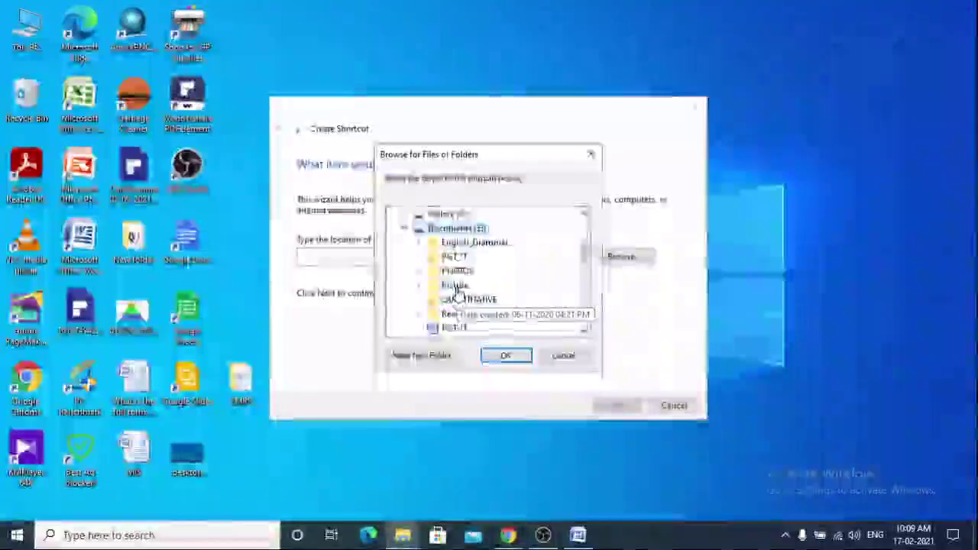
pyautogui.doubleClick(455, 286)
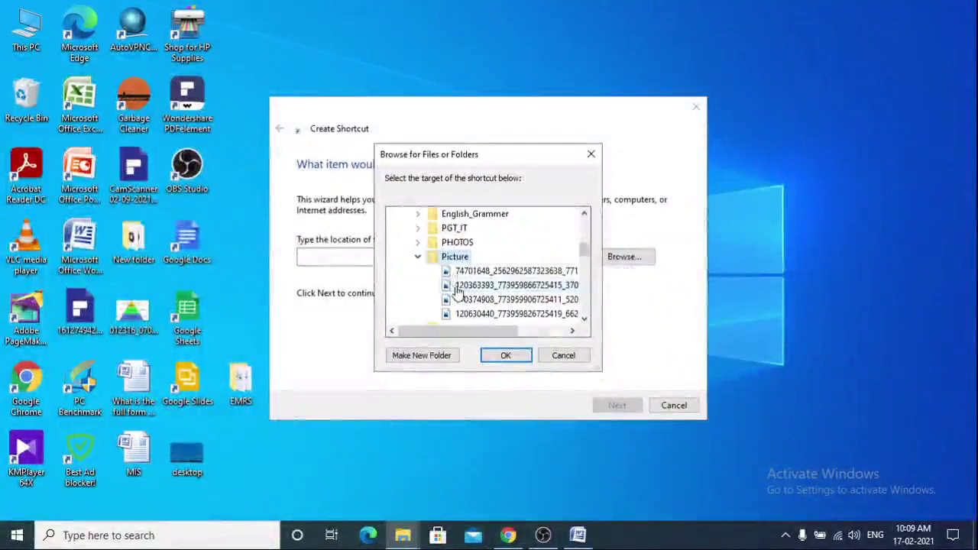
pyautogui.click(502, 357)
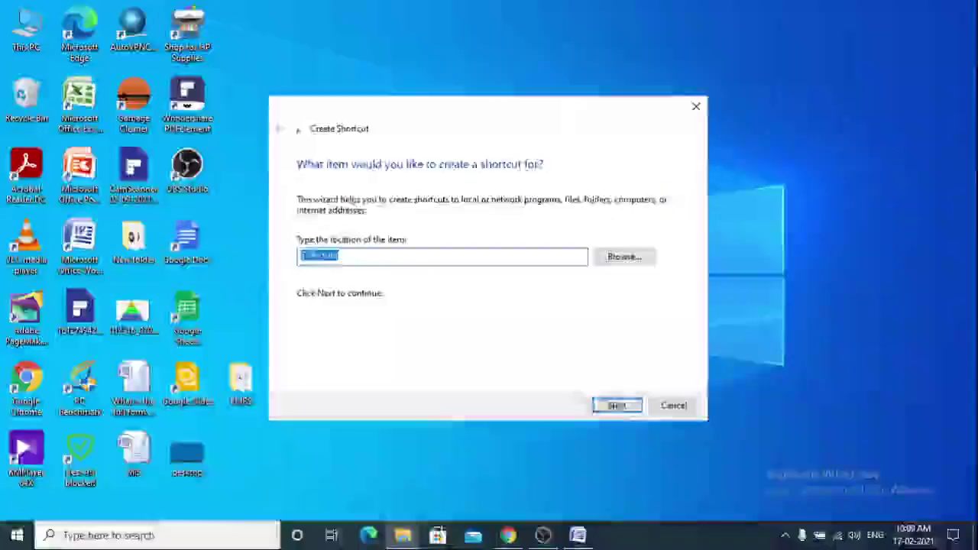
pyautogui.click(616, 406)
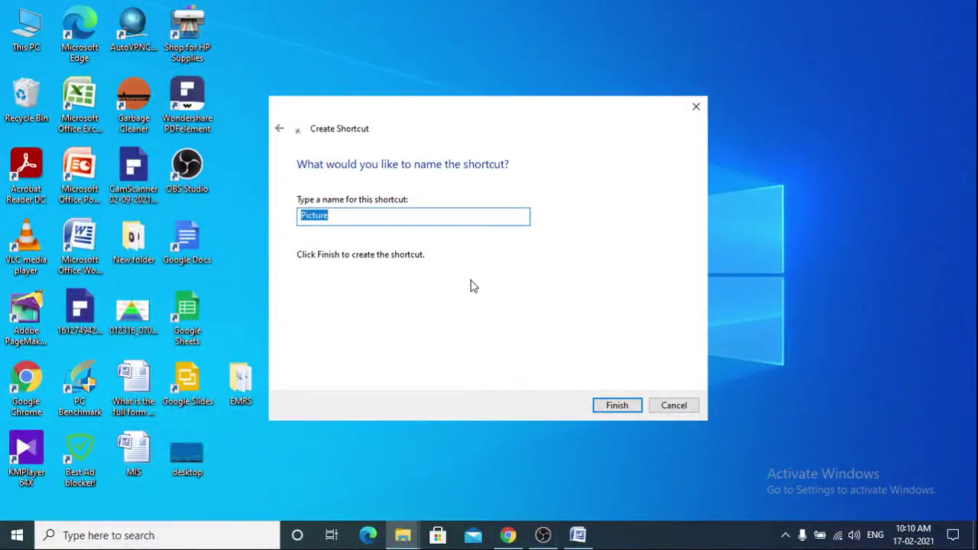
pyautogui.click(615, 407)
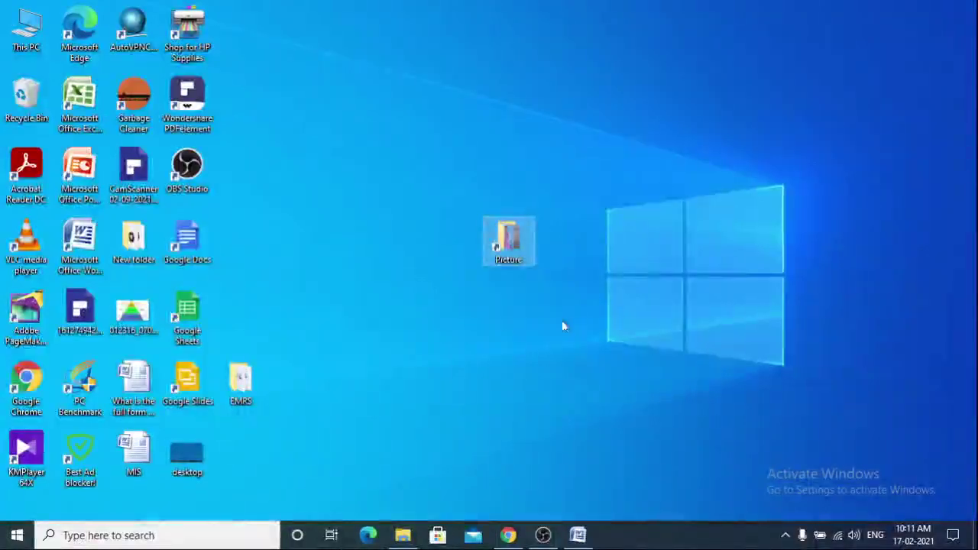
# Step: Delete the Picture shortcut from the desktop
pyautogui.click(89, 252)
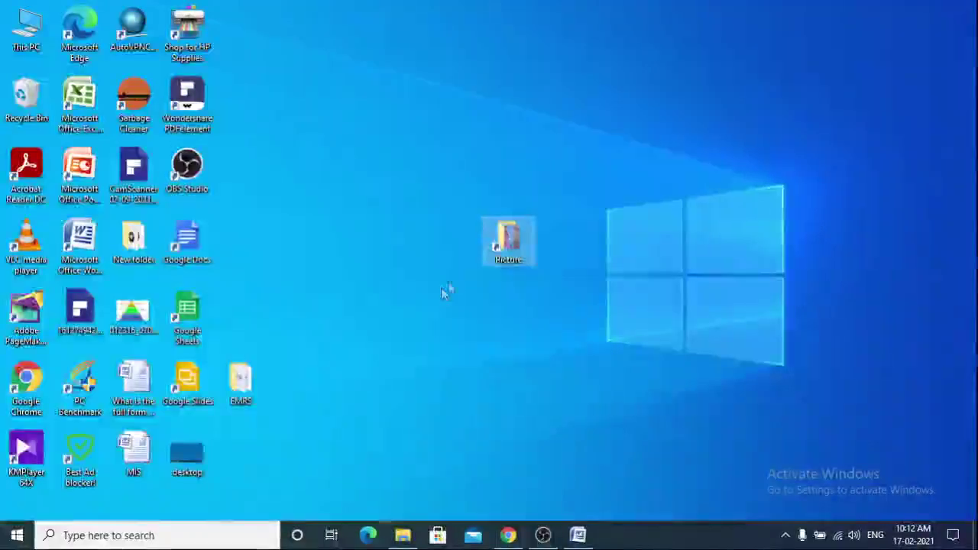
pyautogui.rightClick(504, 260)
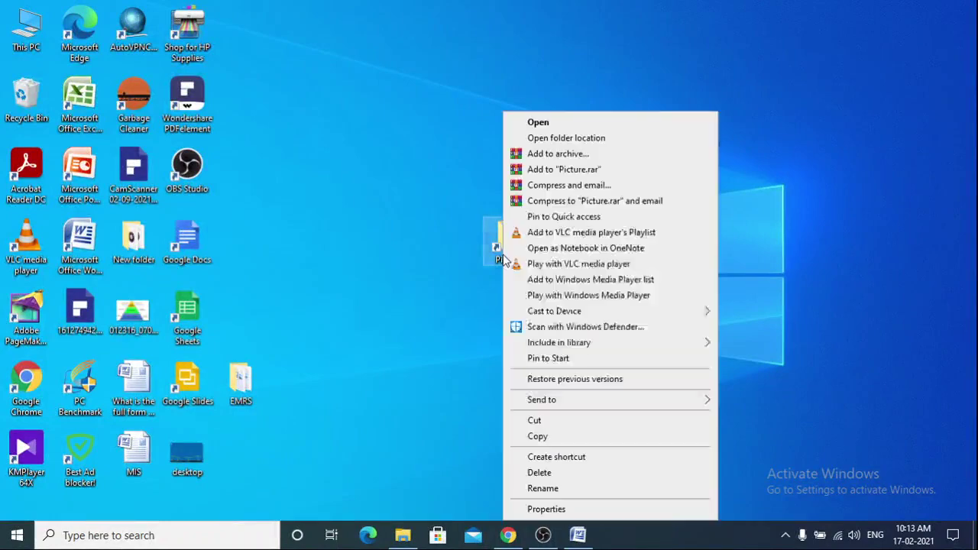
pyautogui.press('Escape')
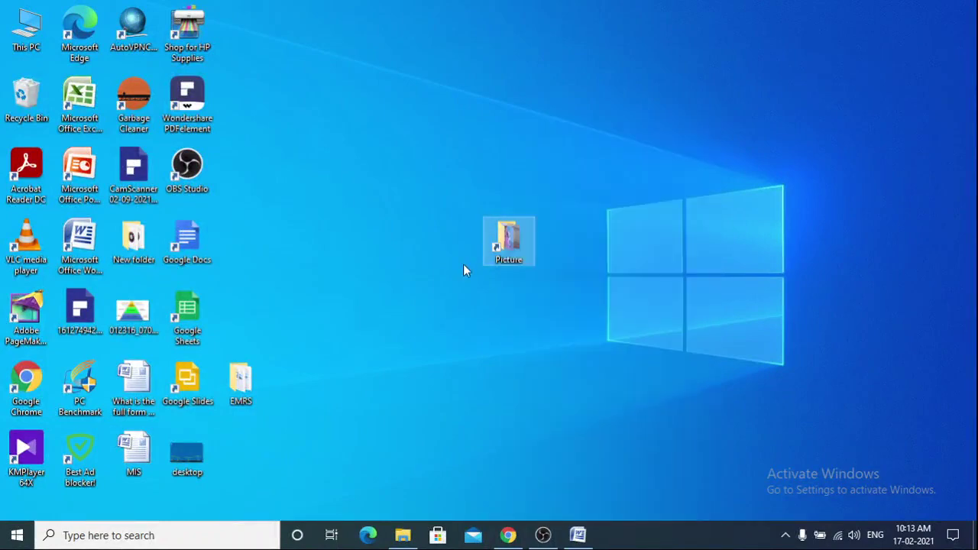
pyautogui.rightClick(517, 248)
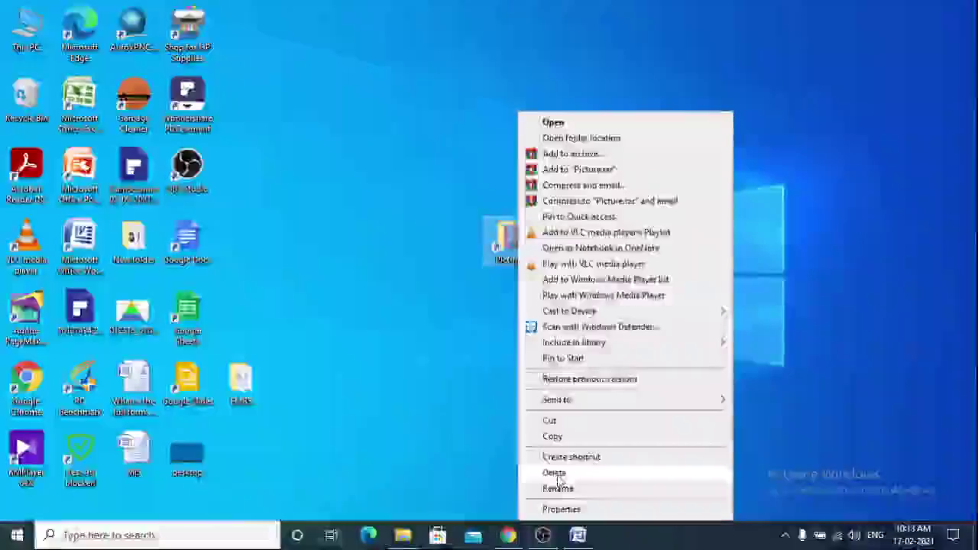
pyautogui.click(558, 476)
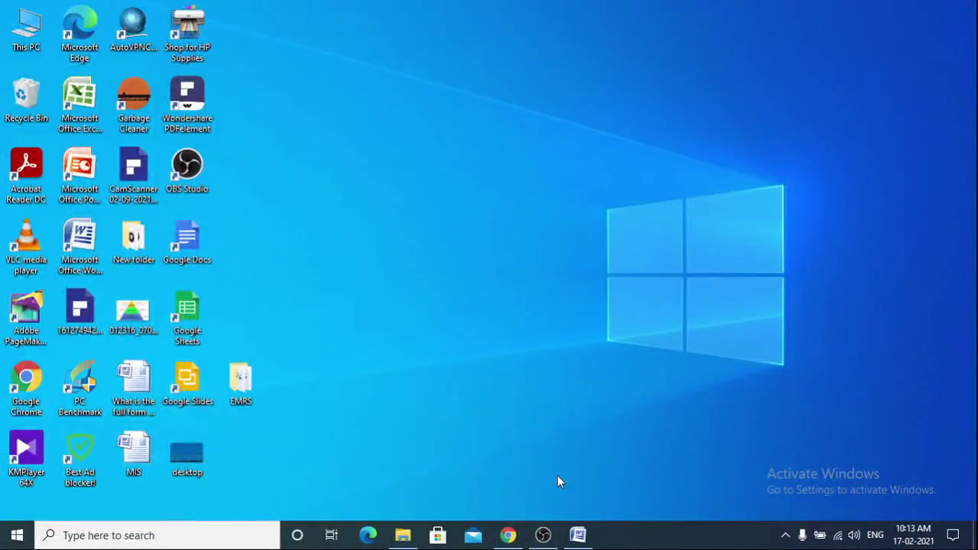
# Step: Restore the Picture shortcut from the Recycle Bin and move it to an empty spot near the OBS Studio icon
pyautogui.doubleClick(26, 106)
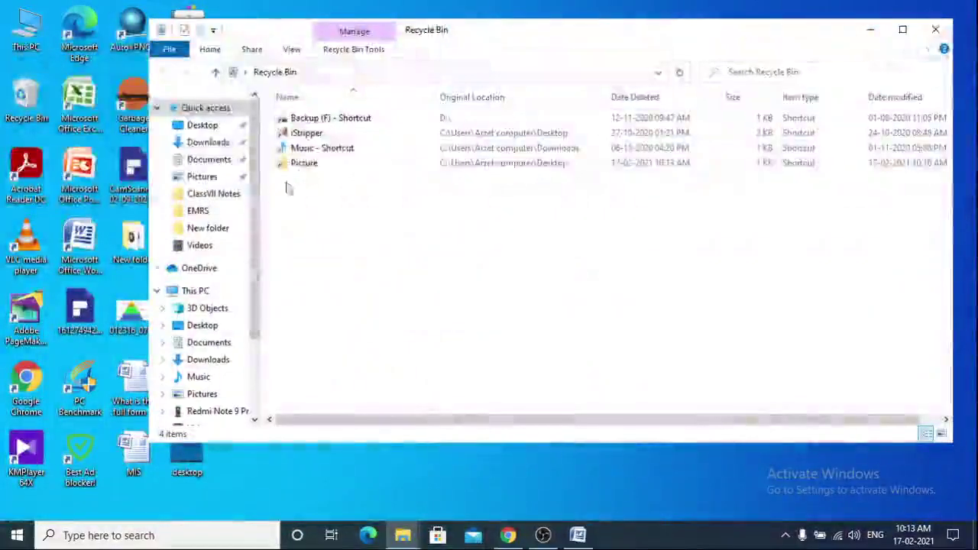
pyautogui.click(303, 167)
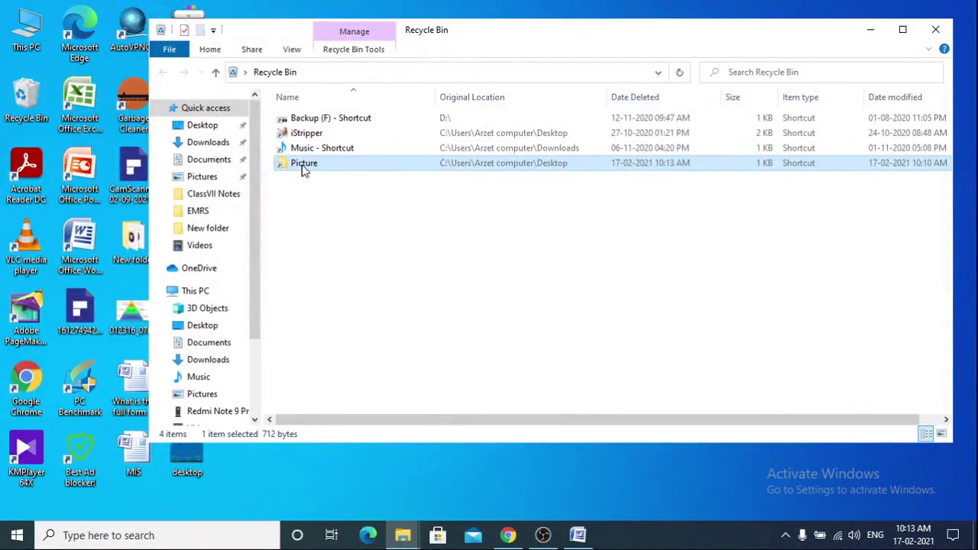
pyautogui.rightClick(304, 170)
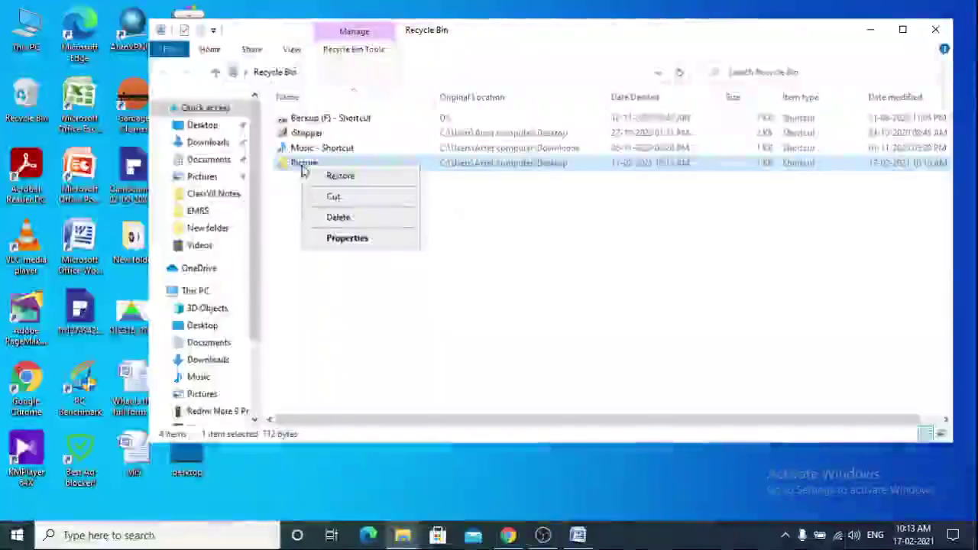
pyautogui.click(338, 177)
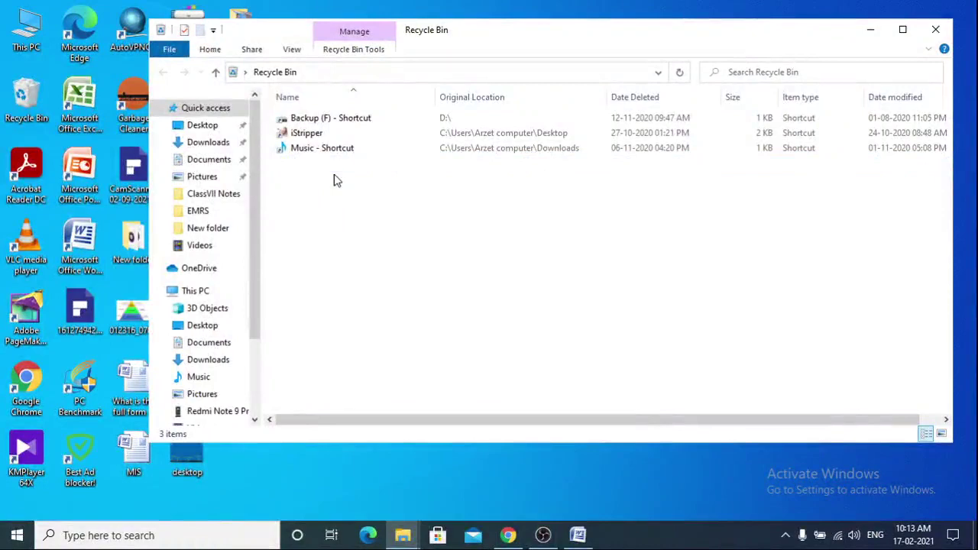
pyautogui.click(938, 30)
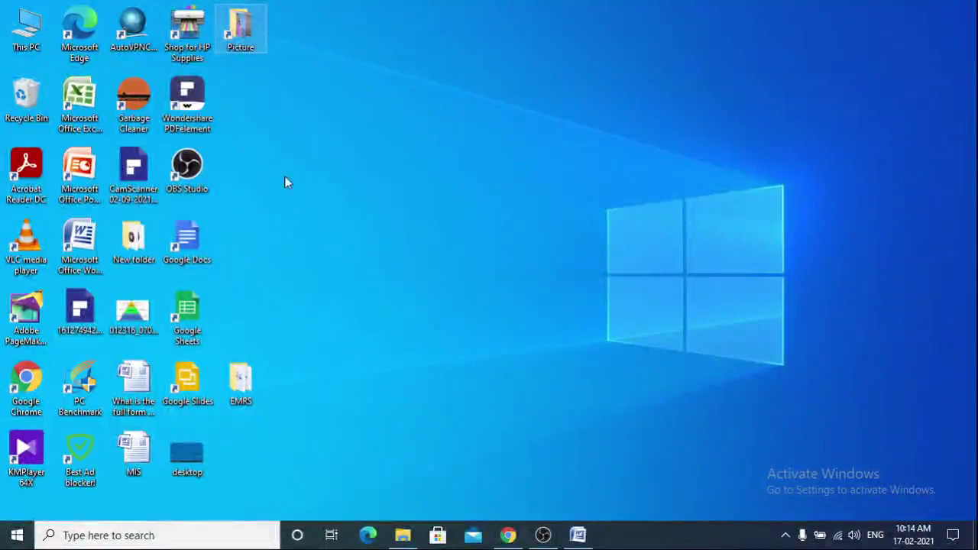
pyautogui.moveTo(240, 27); pyautogui.dragTo(294, 166)
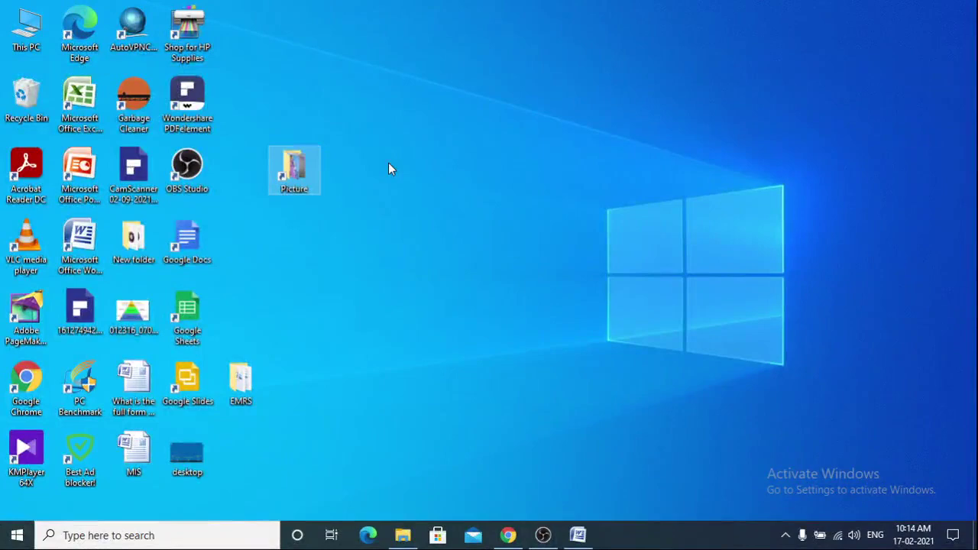
# Step: Delete the Picture shortcut from the desktop and check for it in the Recycle Bin without restoring it there
pyautogui.rightClick(303, 176)
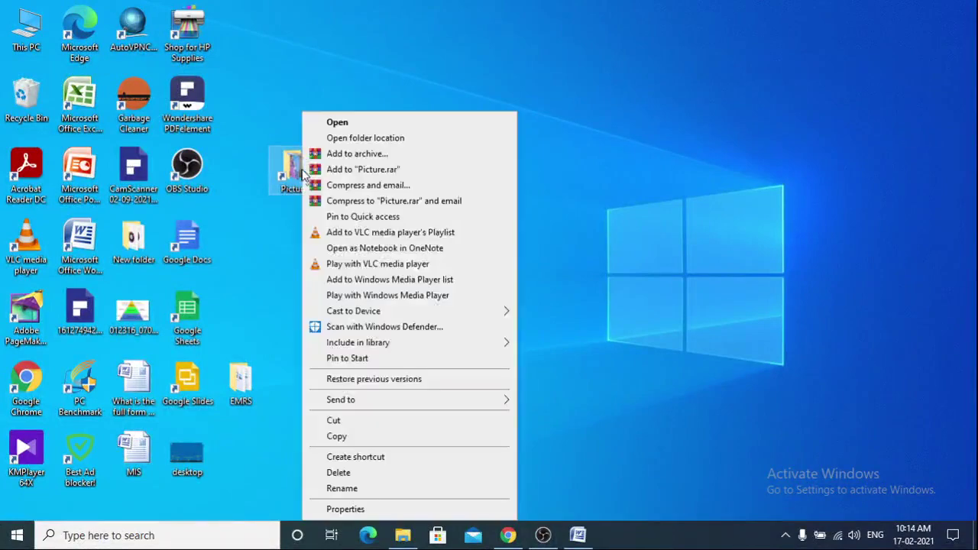
pyautogui.click(338, 473)
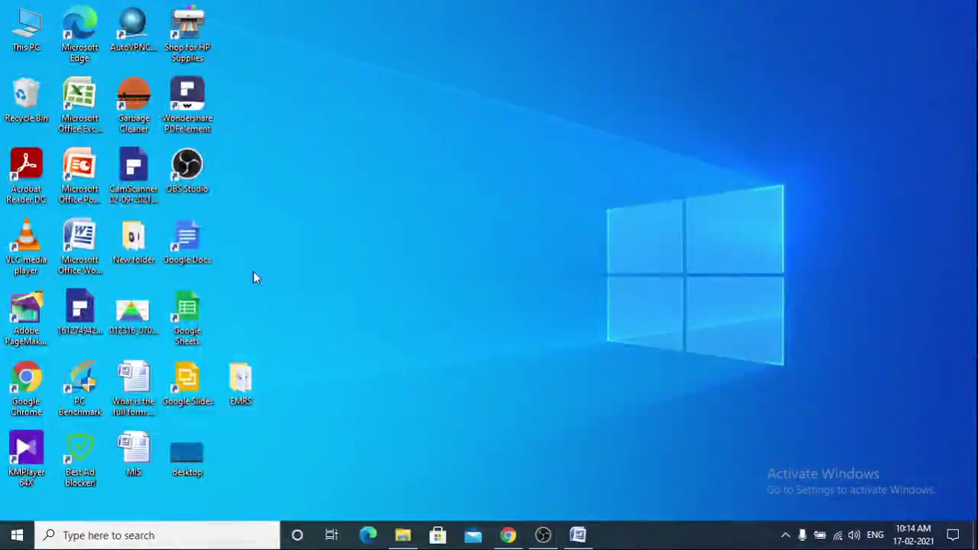
pyautogui.doubleClick(11, 107)
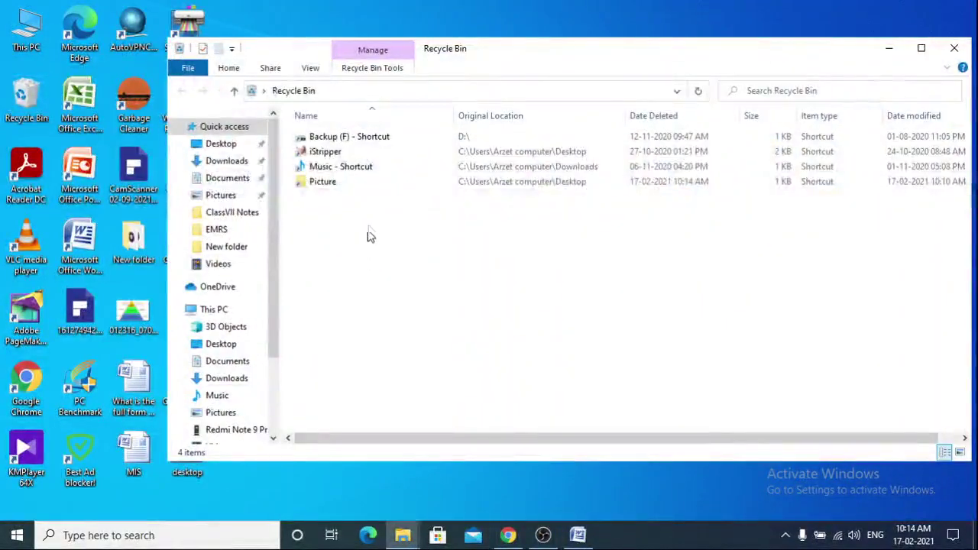
pyautogui.moveTo(368, 222); pyautogui.dragTo(309, 131)
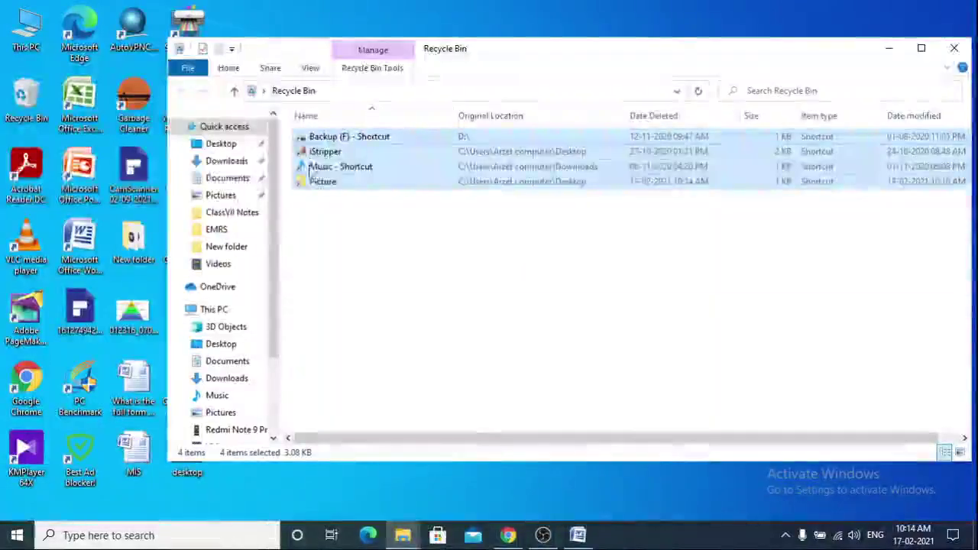
pyautogui.click(311, 184)
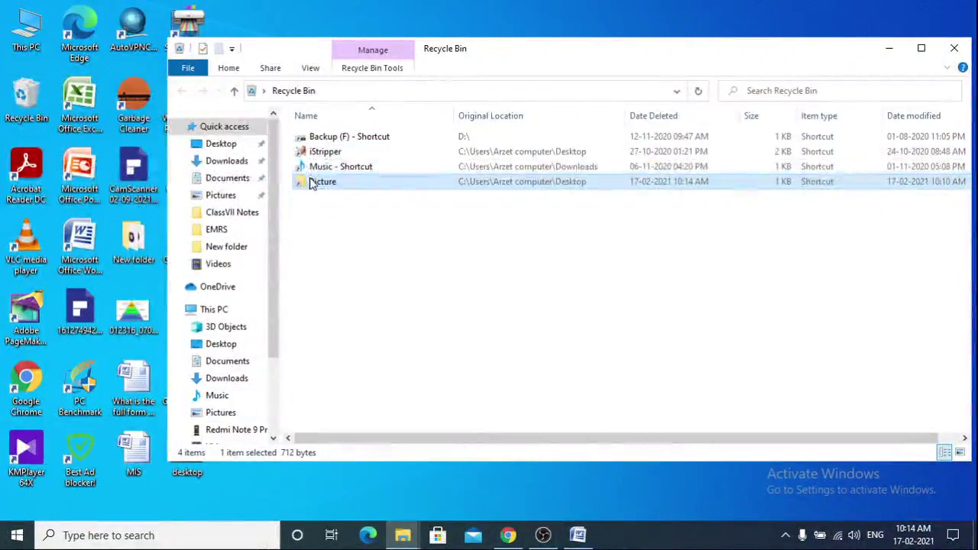
pyautogui.rightClick(312, 183)
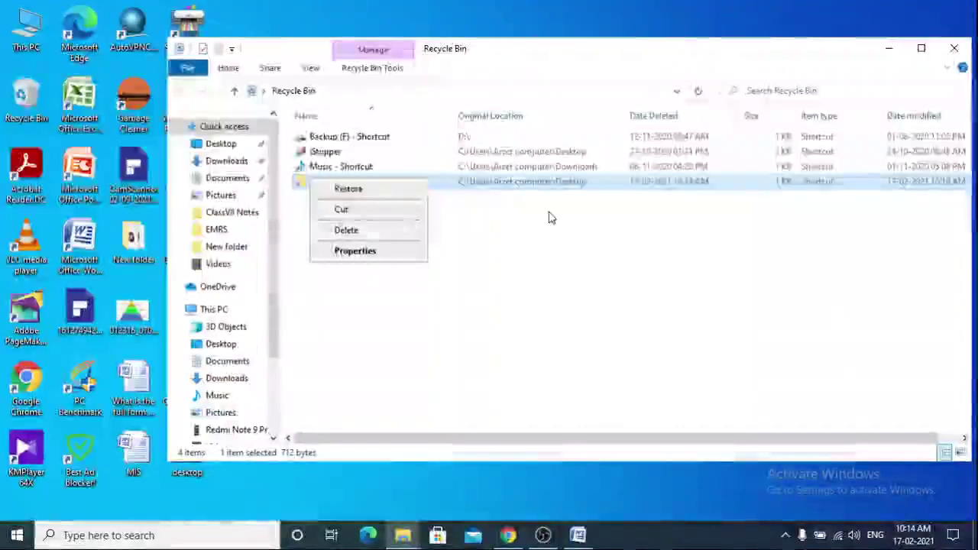
pyautogui.click(549, 218)
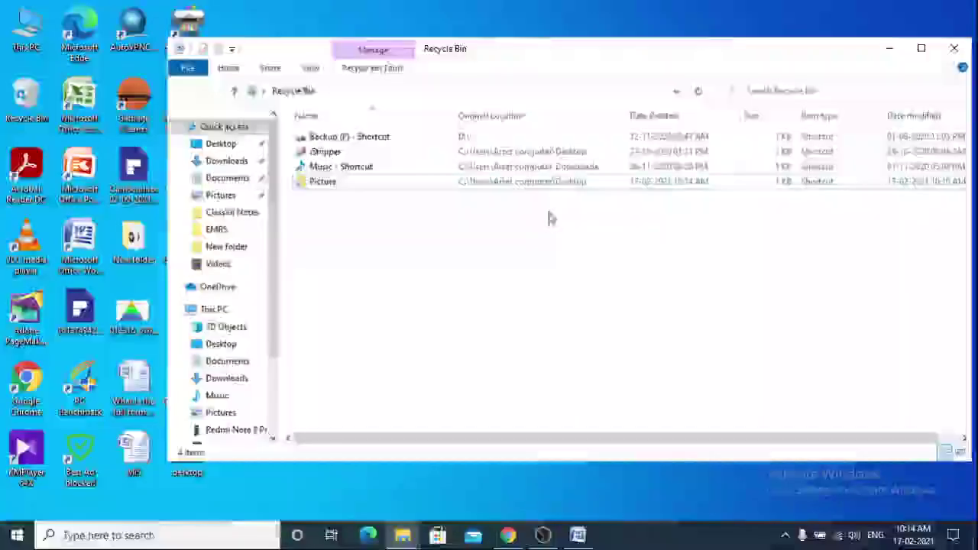
pyautogui.click(954, 49)
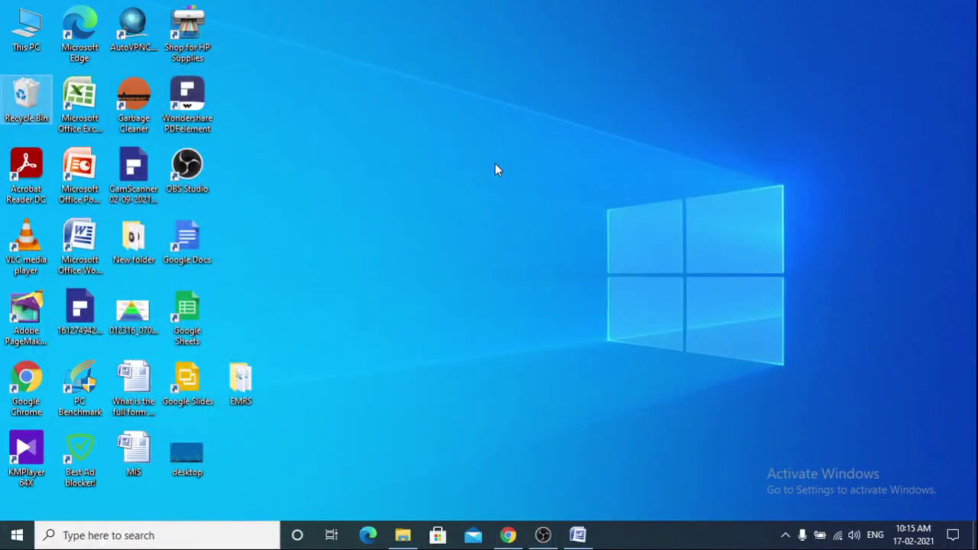
# Step: Undo the deletion of the Picture shortcut directly from the desktop
pyautogui.rightClick(454, 175)
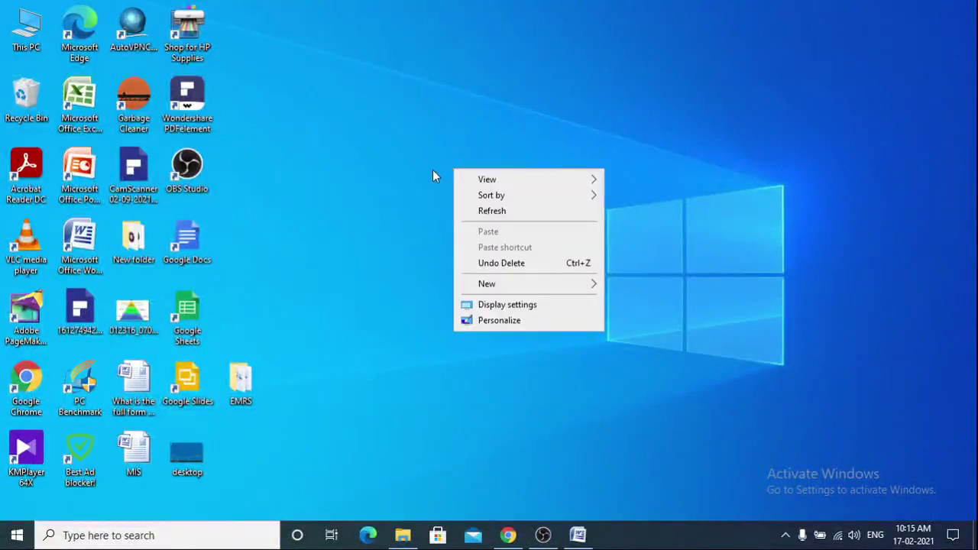
pyautogui.click(434, 171)
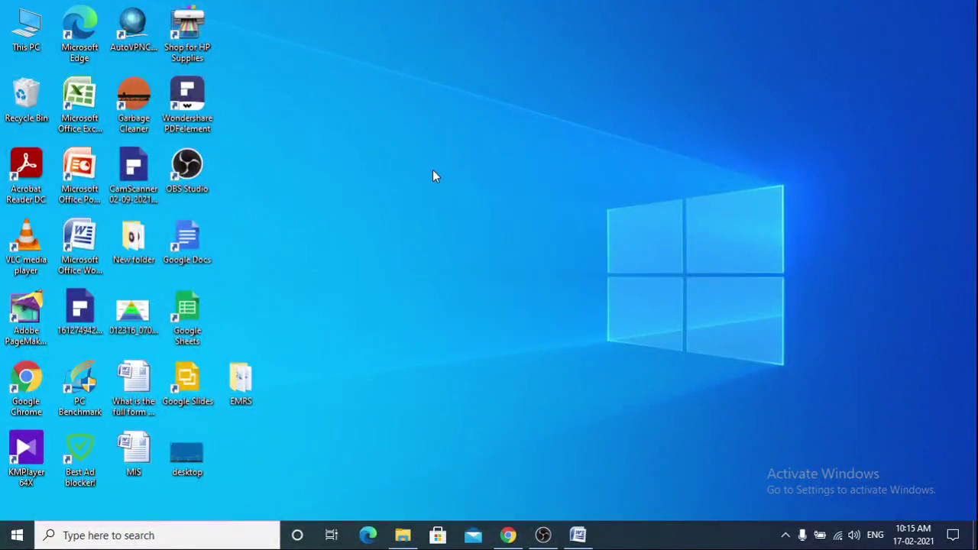
pyautogui.rightClick(433, 177)
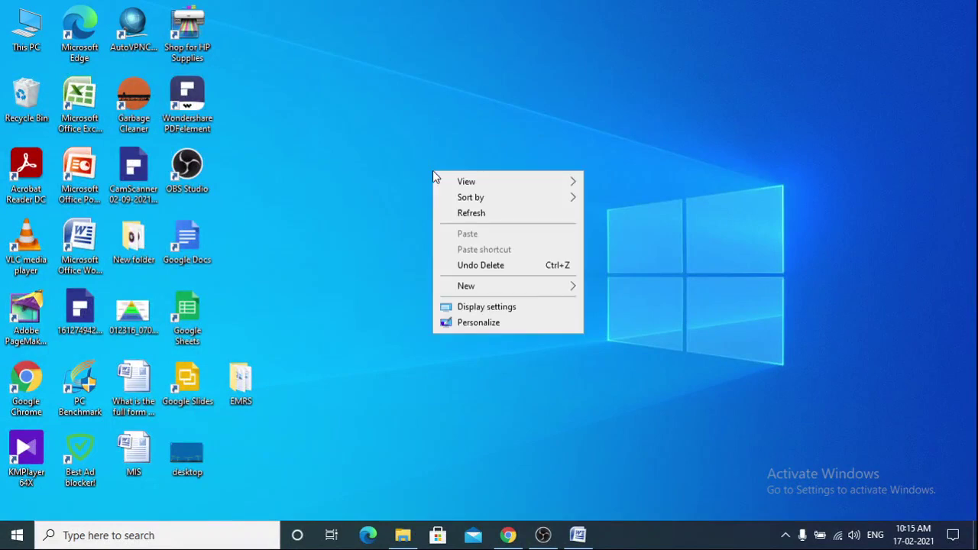
pyautogui.click(489, 267)
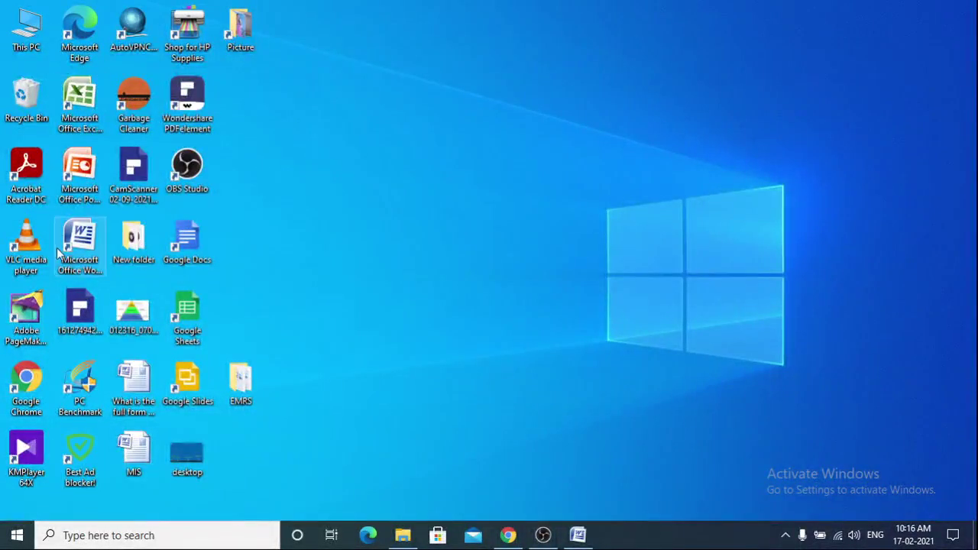
# Step: Sort the desktop icons by name
pyautogui.rightClick(421, 168)
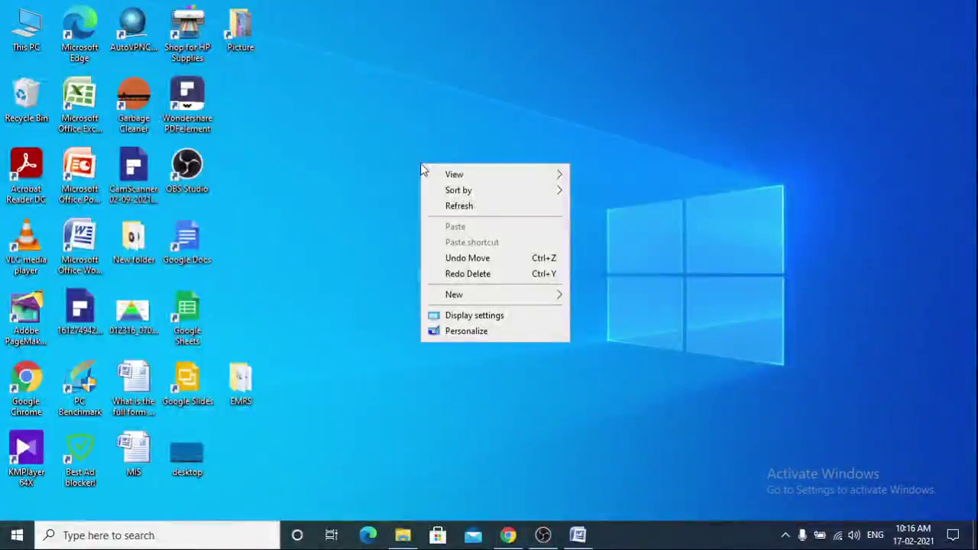
pyautogui.moveTo(464, 196)
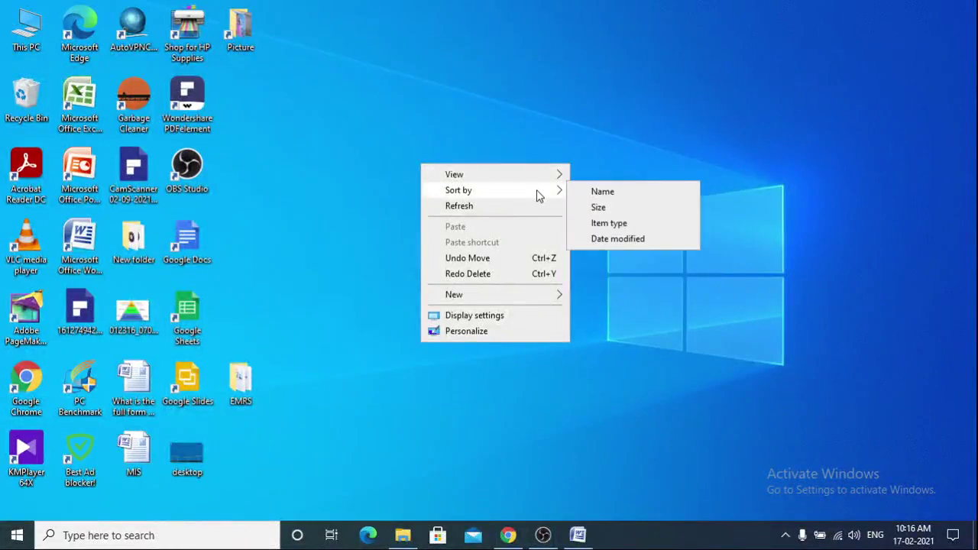
pyautogui.click(601, 192)
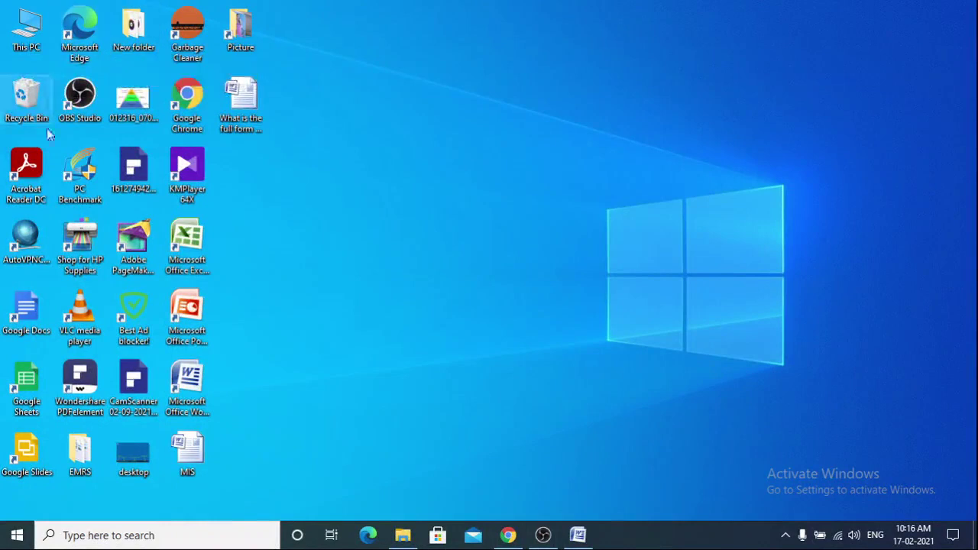
pyautogui.click(33, 46)
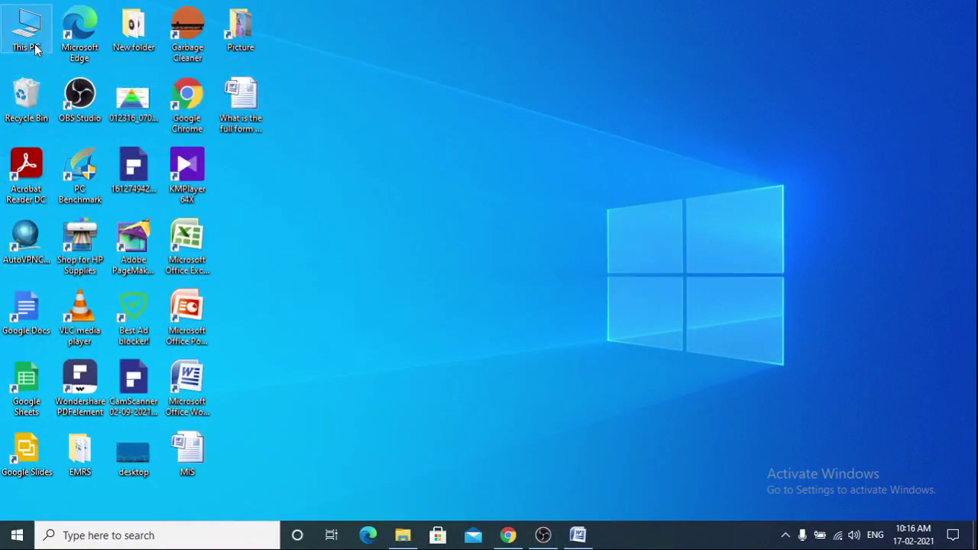
pyautogui.click(27, 88)
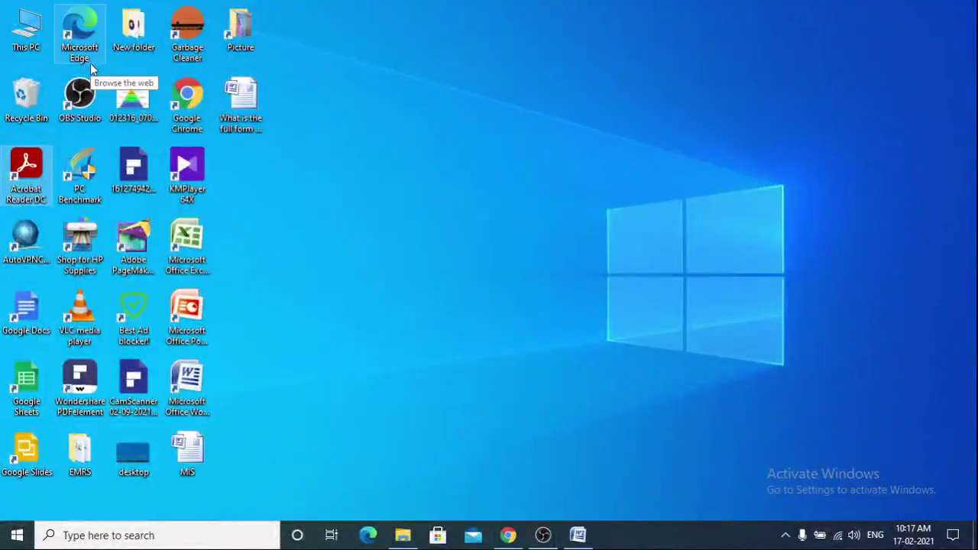
pyautogui.rightClick(351, 165)
pyautogui.moveTo(371, 175)
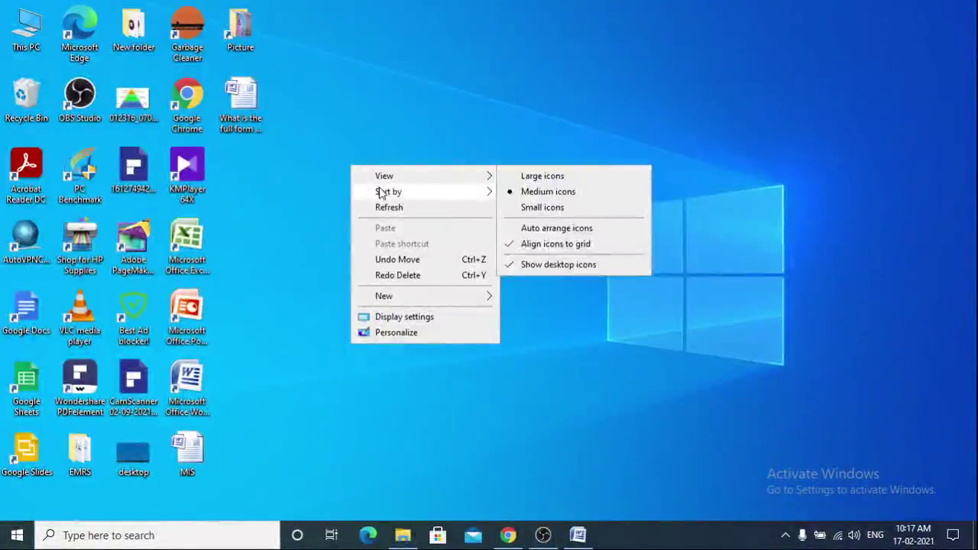
pyautogui.moveTo(381, 193)
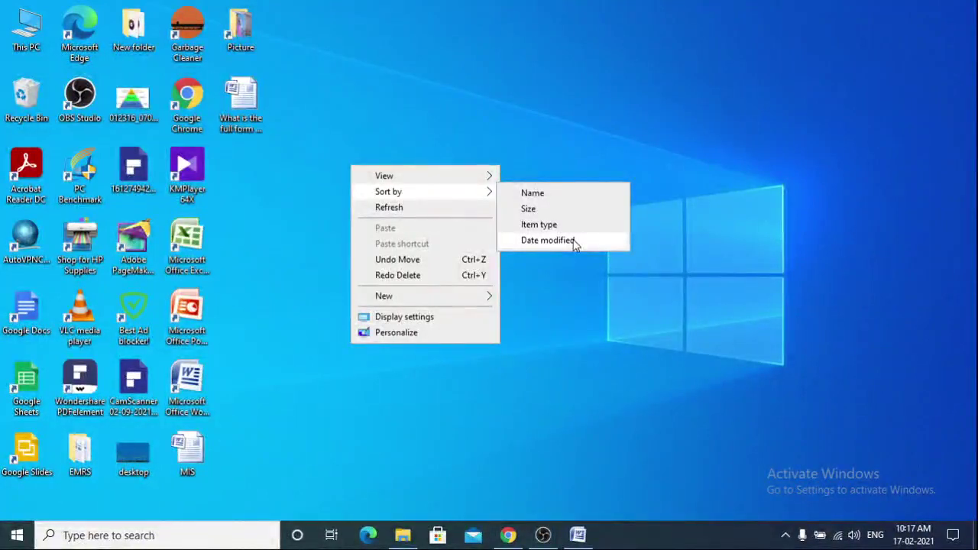
pyautogui.click(542, 140)
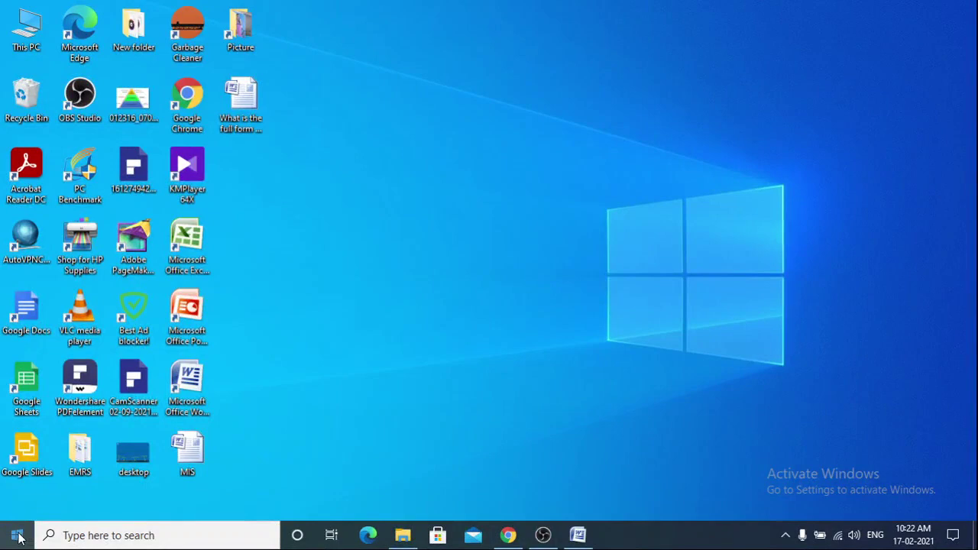
# Step: Launch Microsoft Office Word 2007 from the Microsoft Office program folder and maximize its window
pyautogui.click(19, 538)
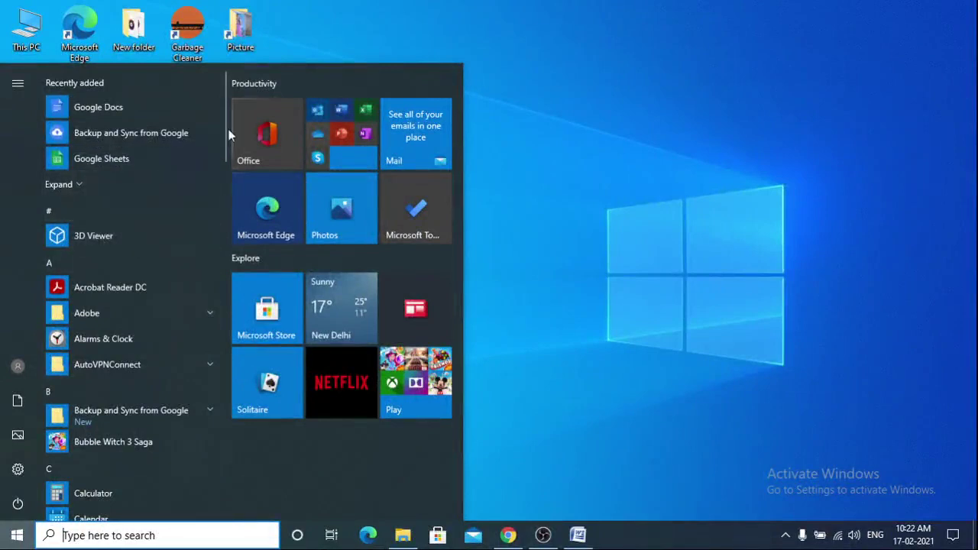
pyautogui.moveTo(225, 132); pyautogui.dragTo(217, 322)
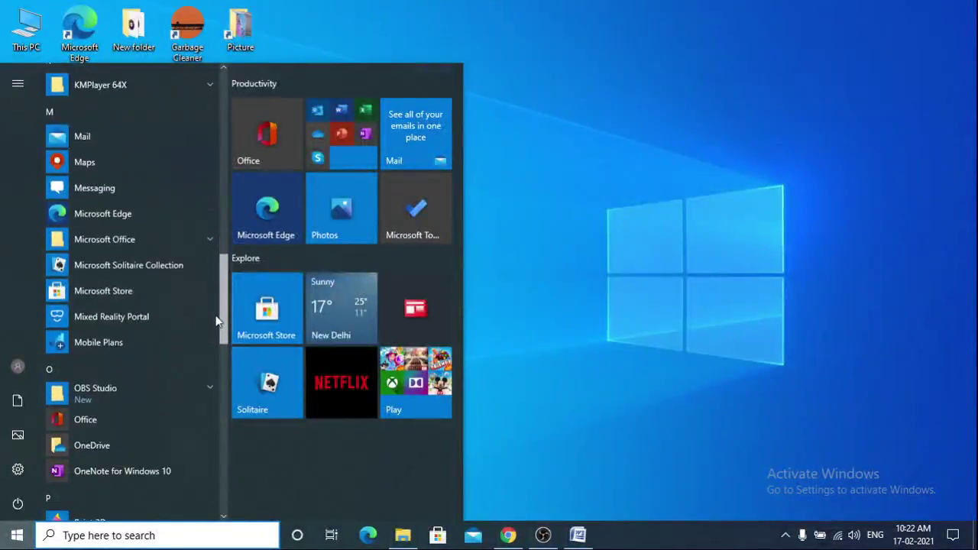
pyautogui.click(151, 243)
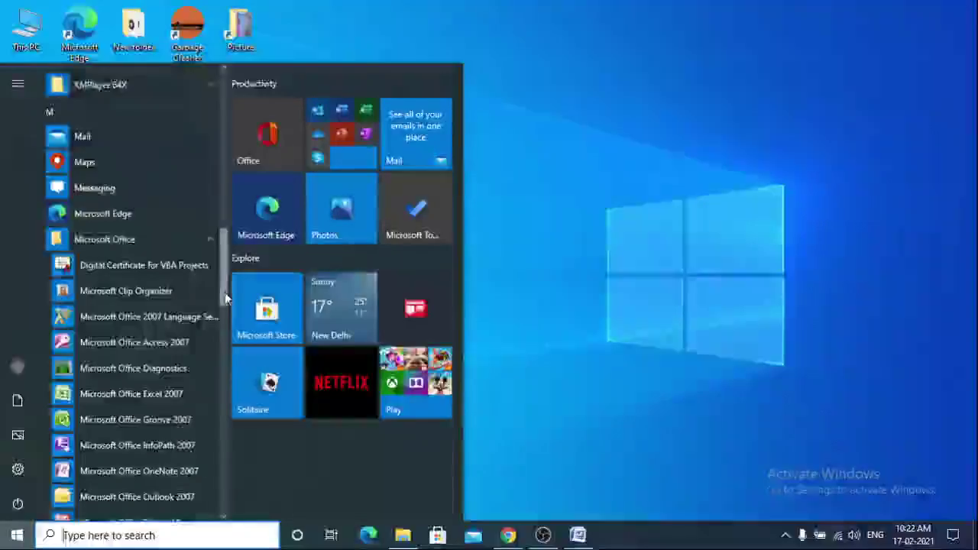
pyautogui.moveTo(224, 292); pyautogui.dragTo(225, 306)
pyautogui.scroll(-2, 225, 313)
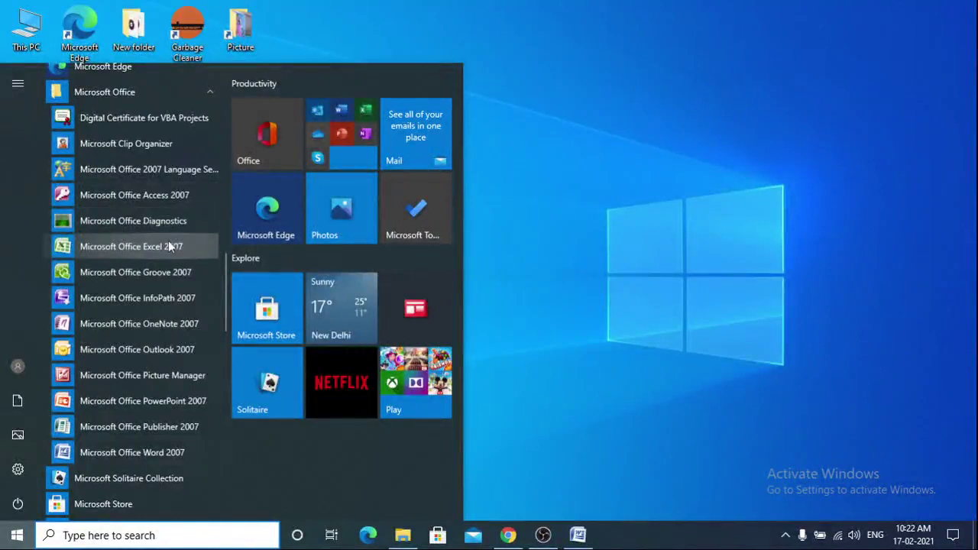
pyautogui.click(154, 453)
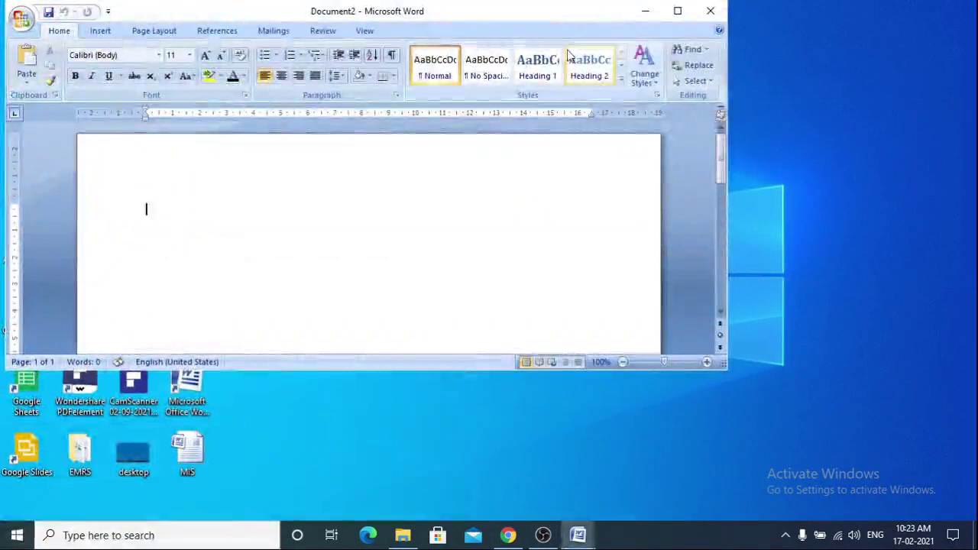
pyautogui.click(634, 21)
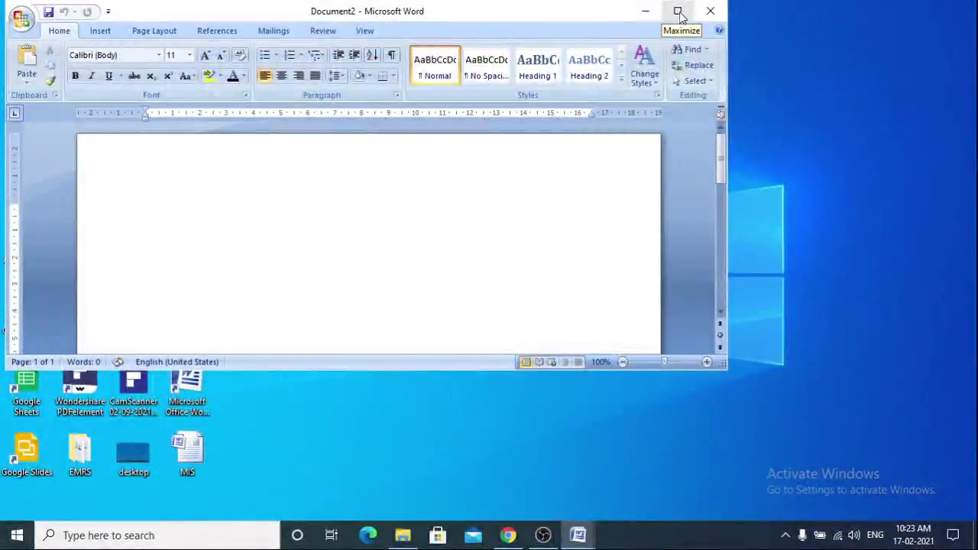
pyautogui.click(677, 13)
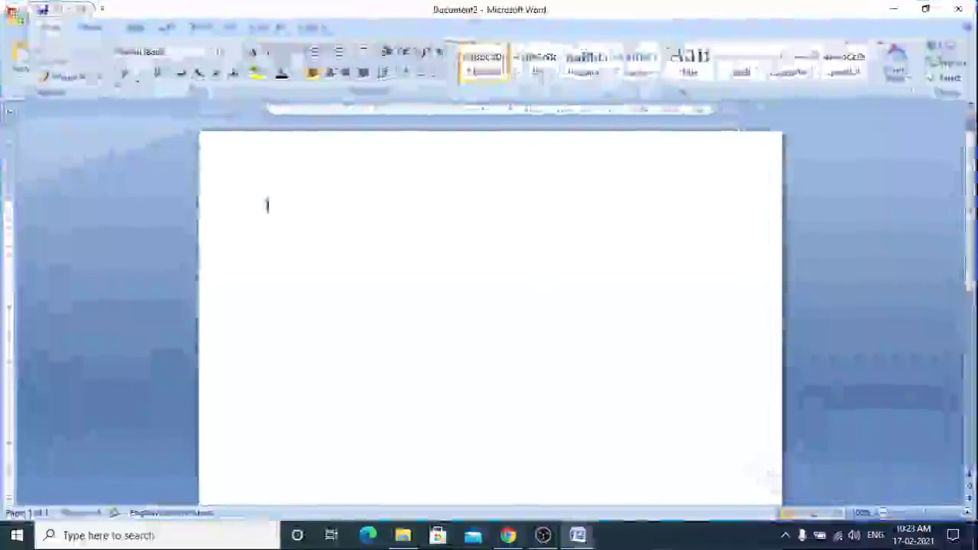
# Step: Minimize the Document2 window and bring it back onto the screen
pyautogui.click(892, 14)
pyautogui.moveTo(579, 539)
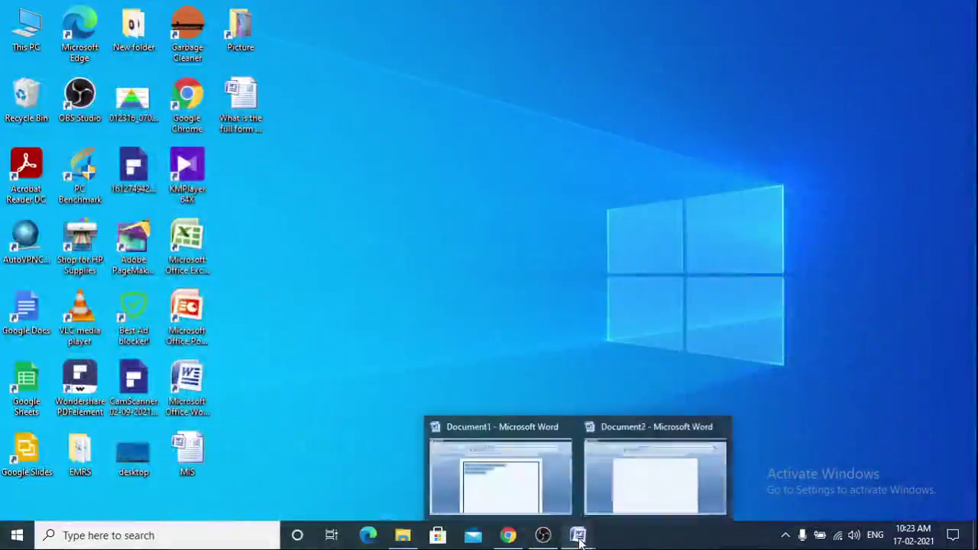
pyautogui.click(619, 499)
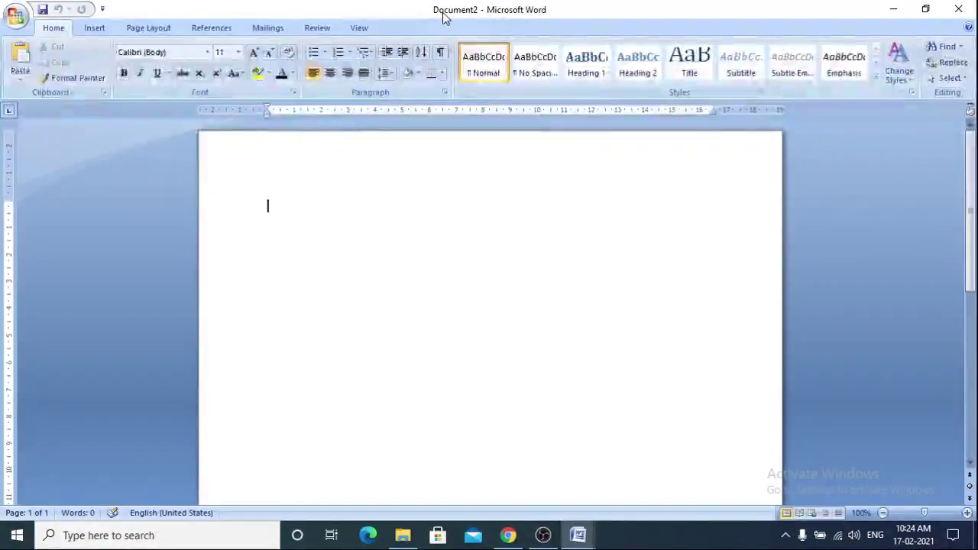
# Step: Look through the Insert, Page Layout, References, Mailings, Review and View command sets, and return to the Home commands
pyautogui.click(88, 32)
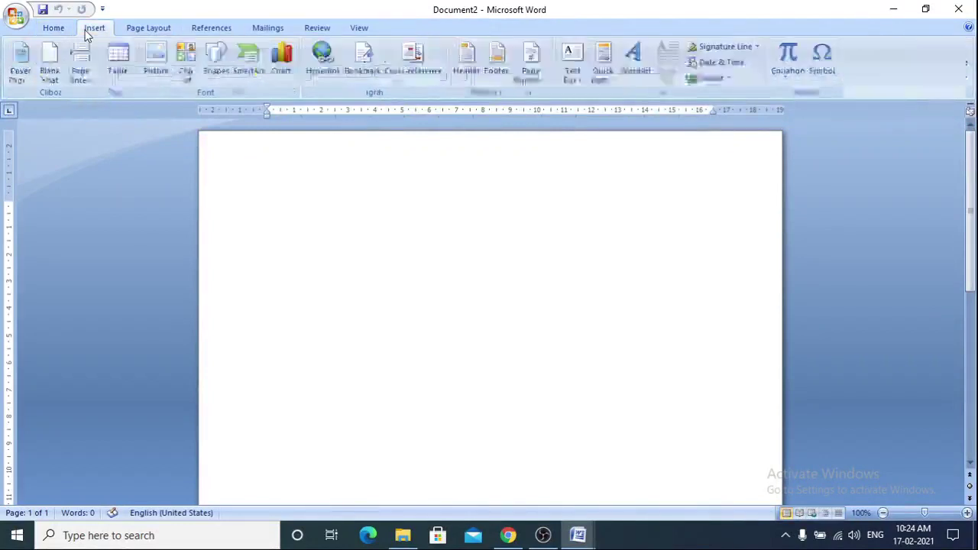
pyautogui.click(137, 30)
pyautogui.click(211, 28)
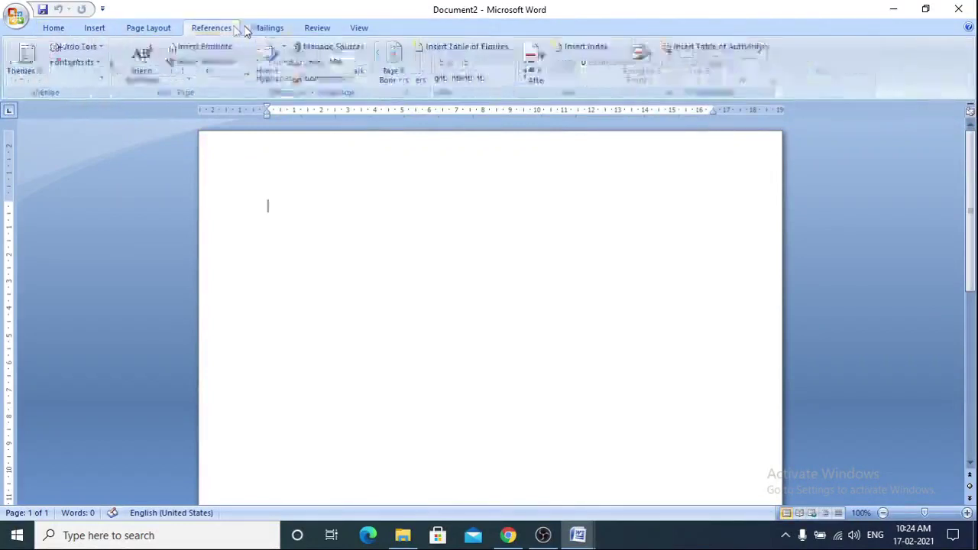
pyautogui.click(277, 30)
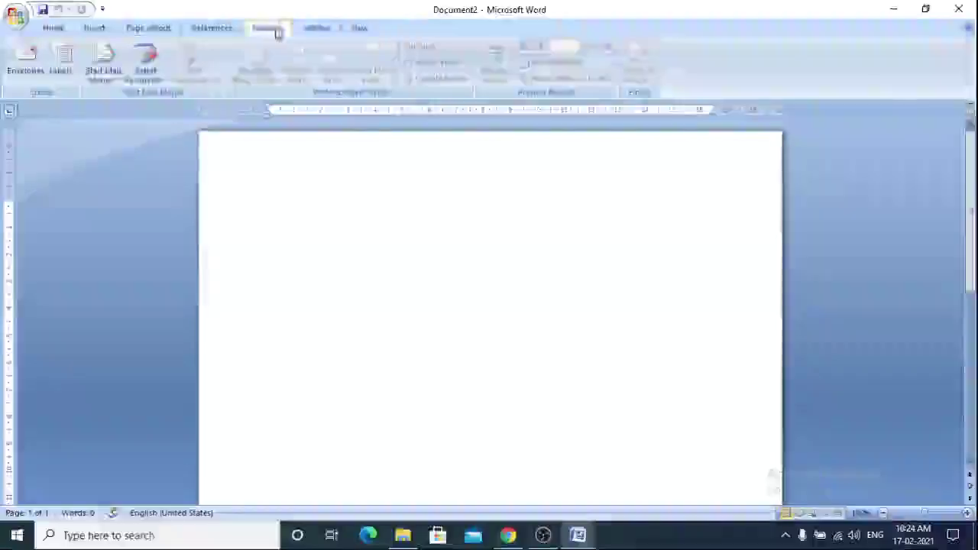
pyautogui.click(317, 30)
pyautogui.click(359, 29)
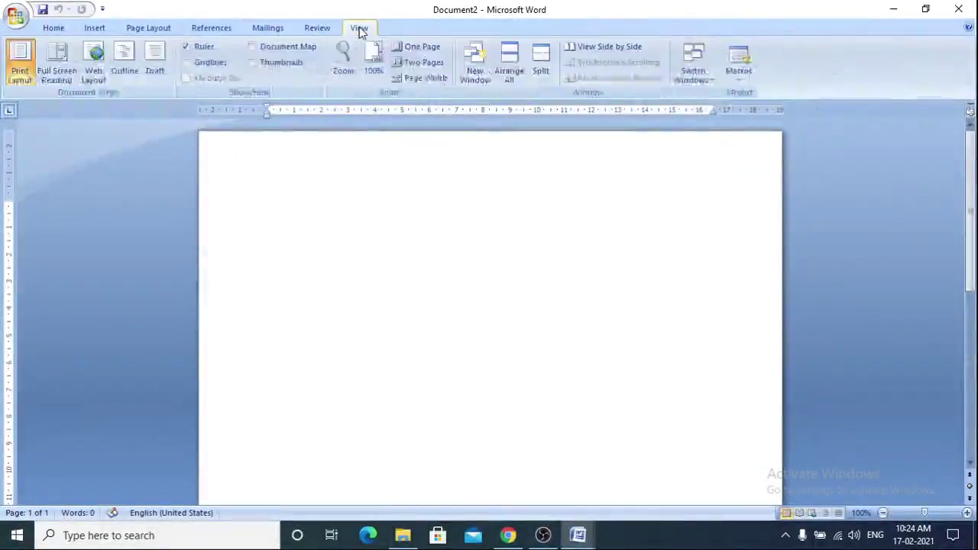
pyautogui.click(46, 26)
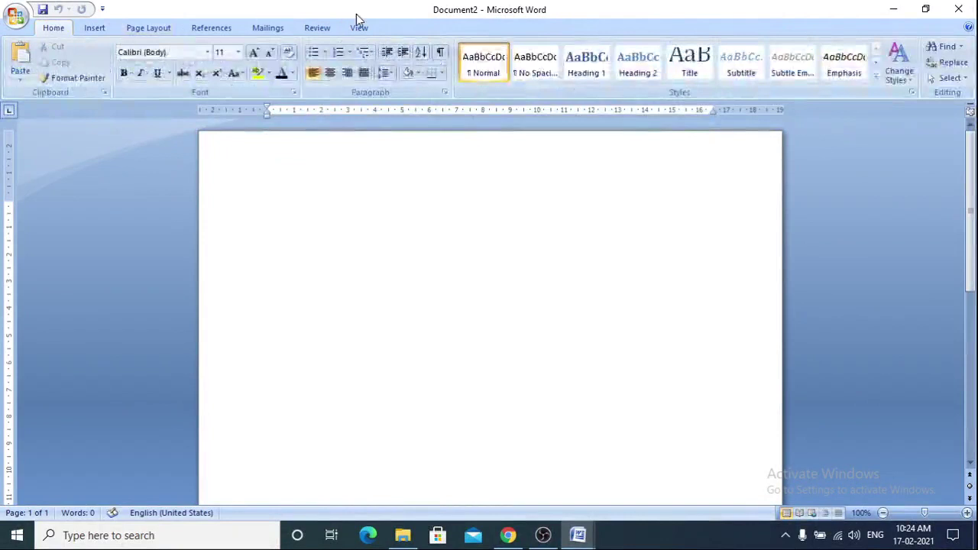